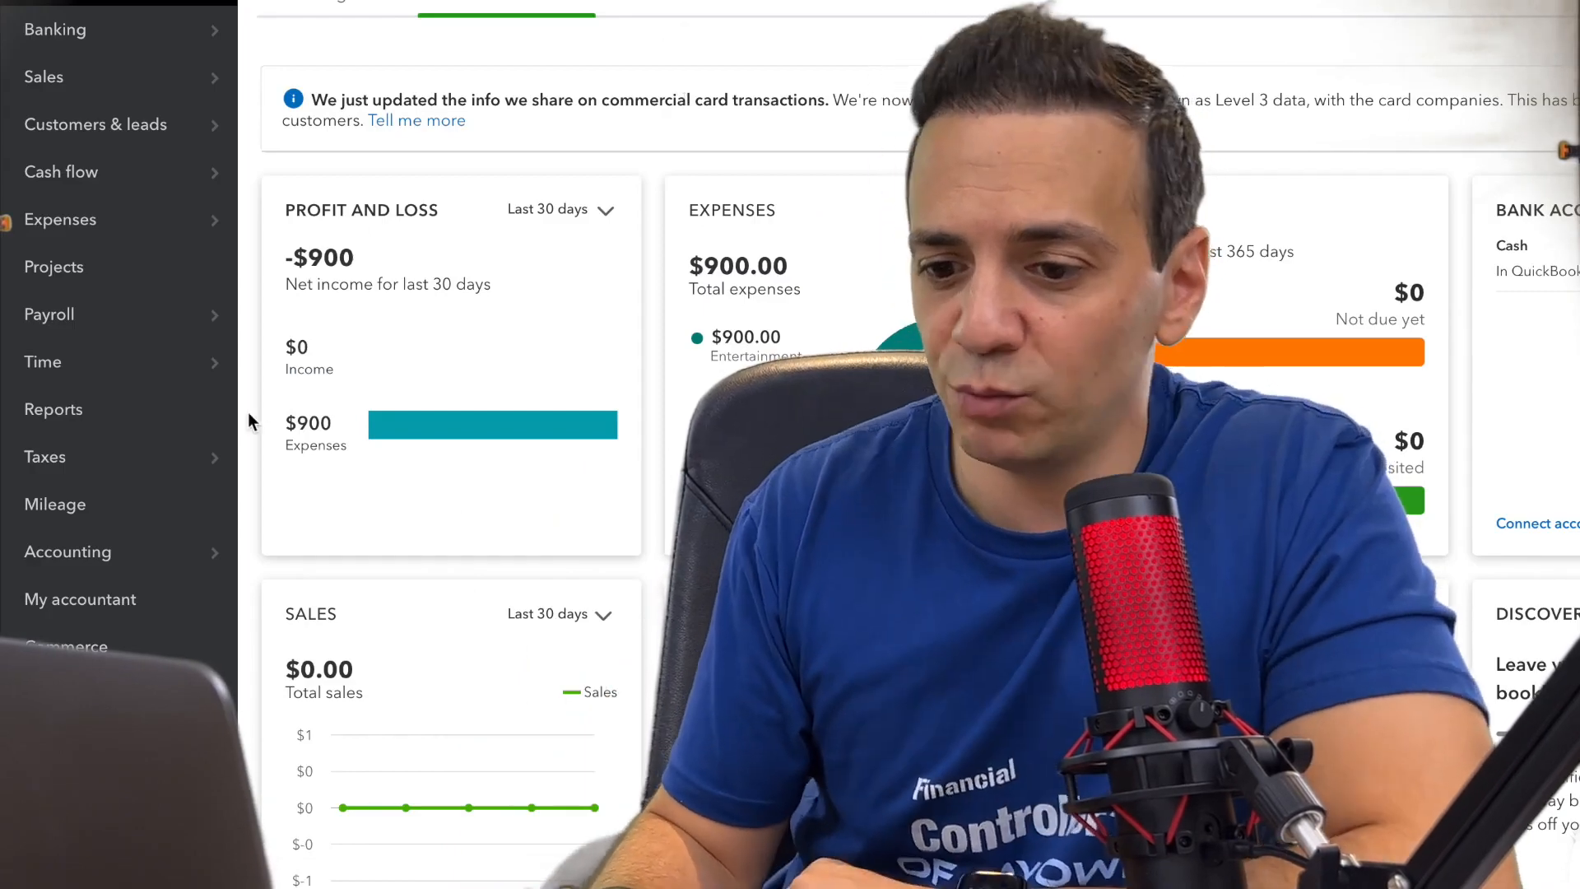
Open the Chart of Accounts and switch to Google Slides to consult the balance sheet account plan on slide 19.
mouse_move(114, 557)
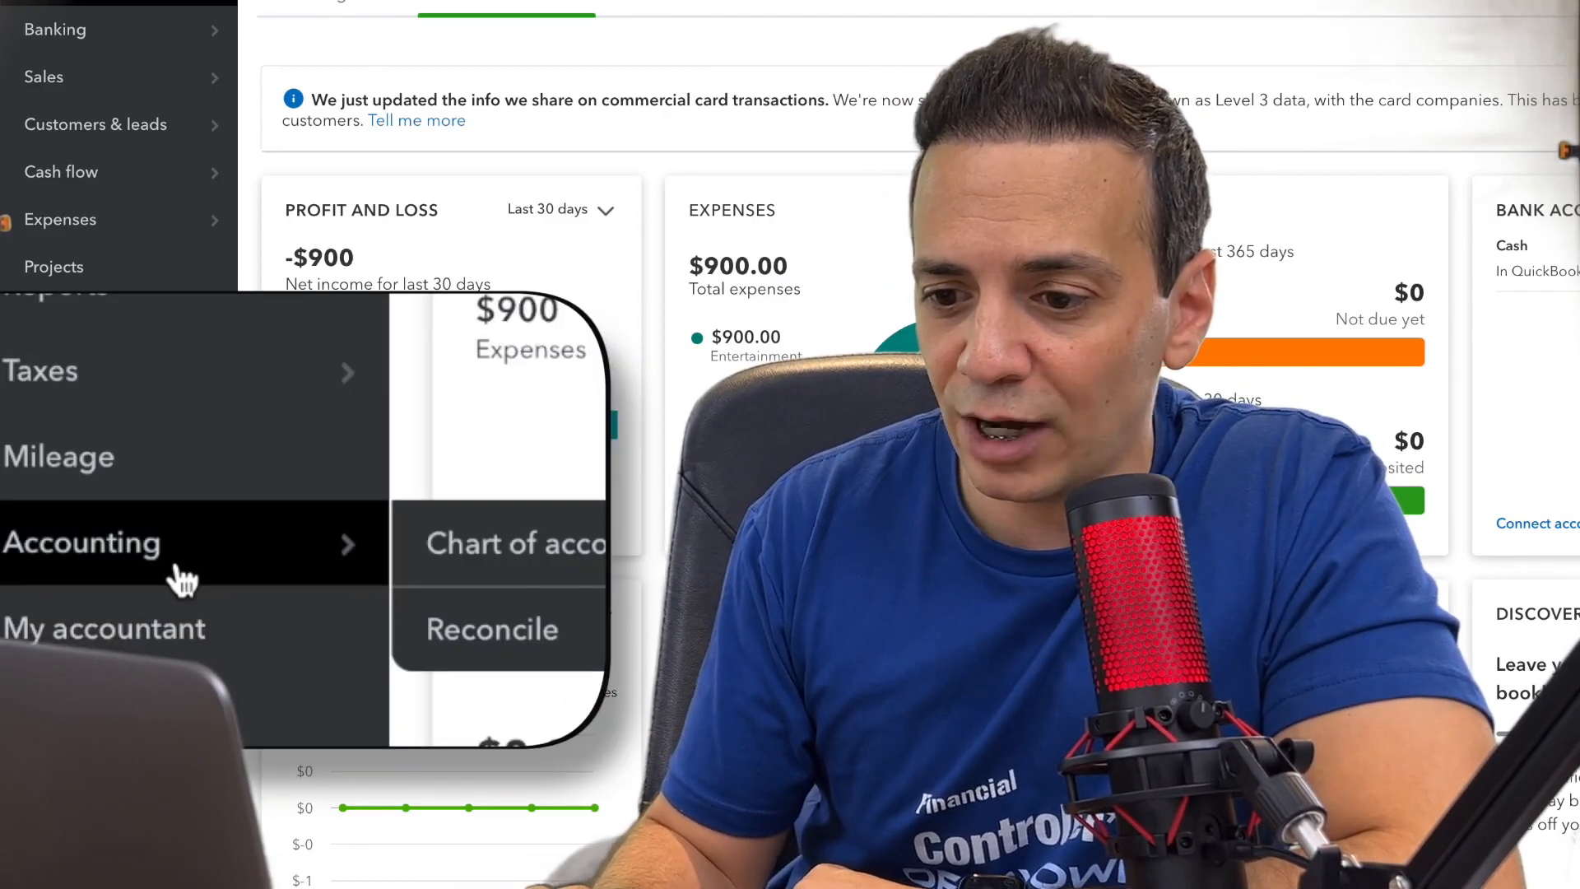
click(543, 568)
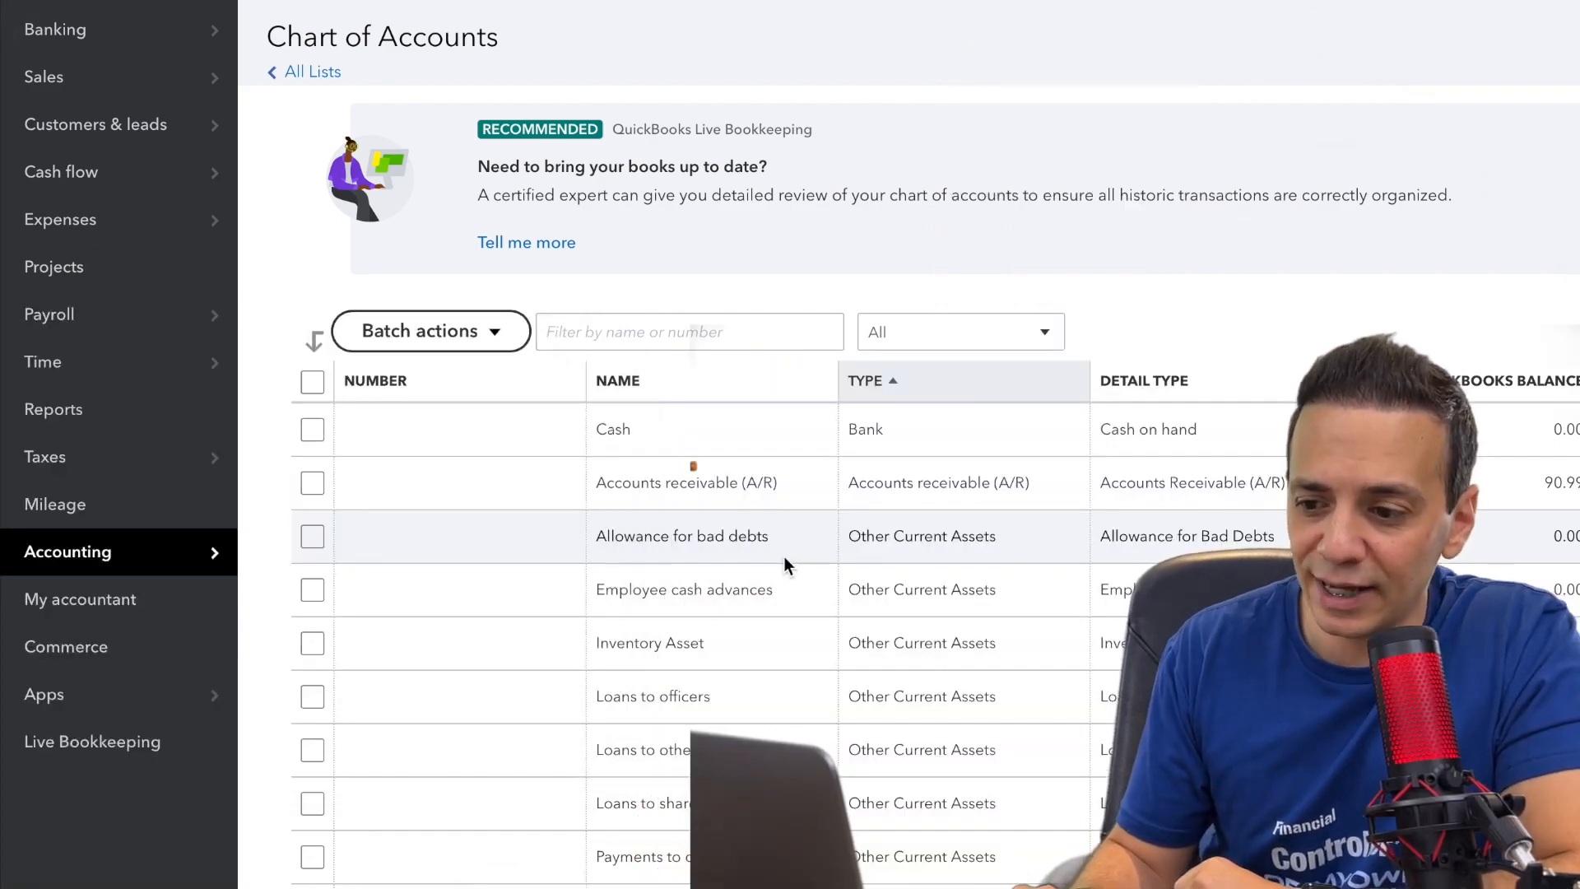
scroll(783, 560, down, 2)
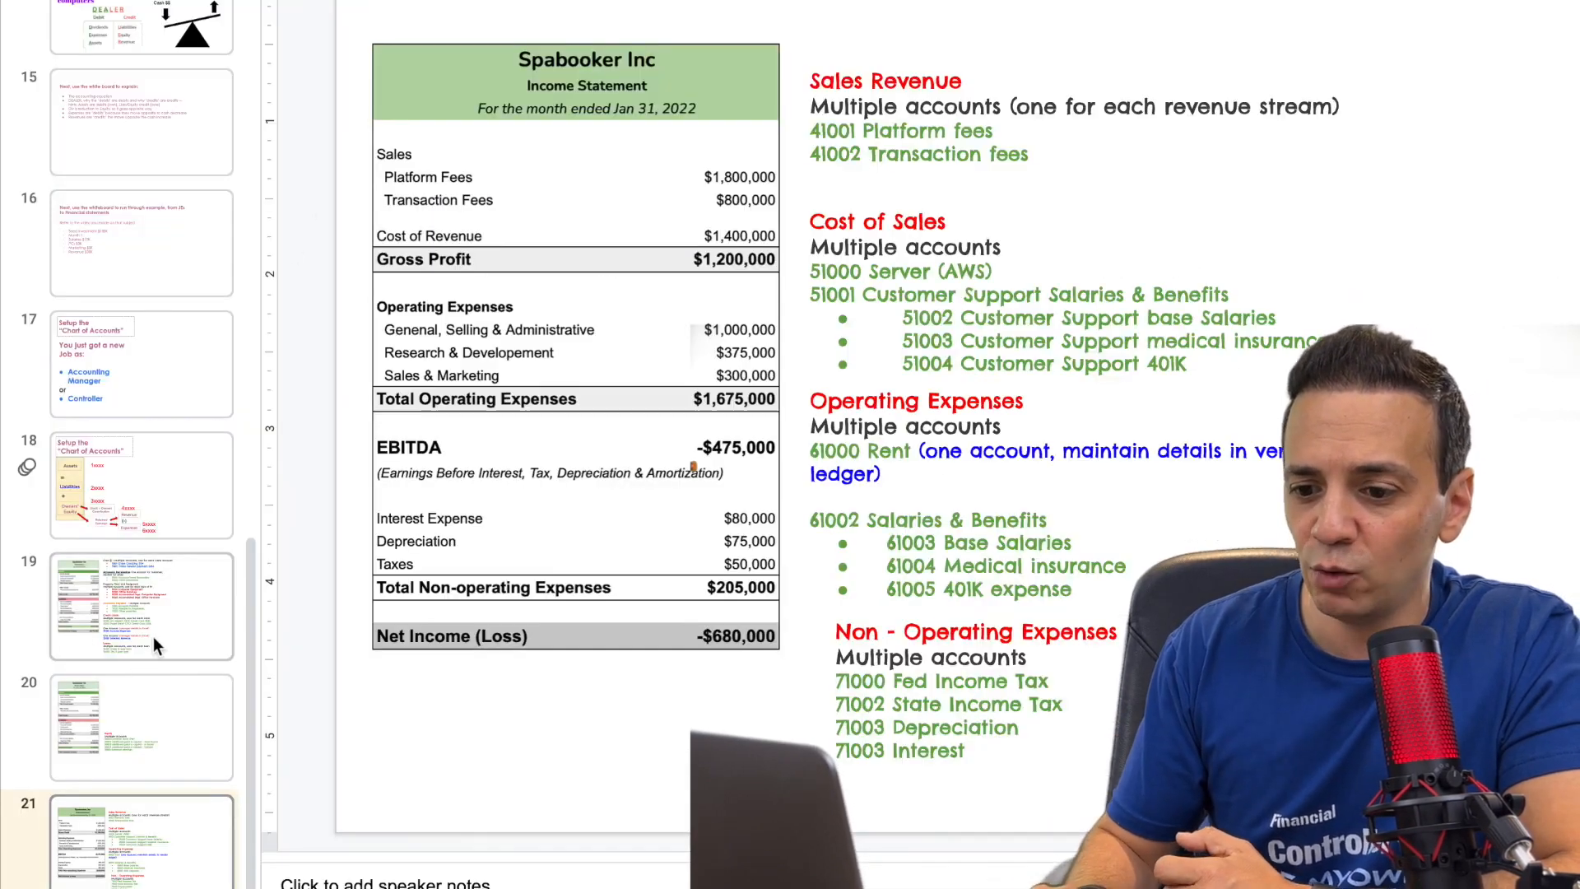
click(135, 611)
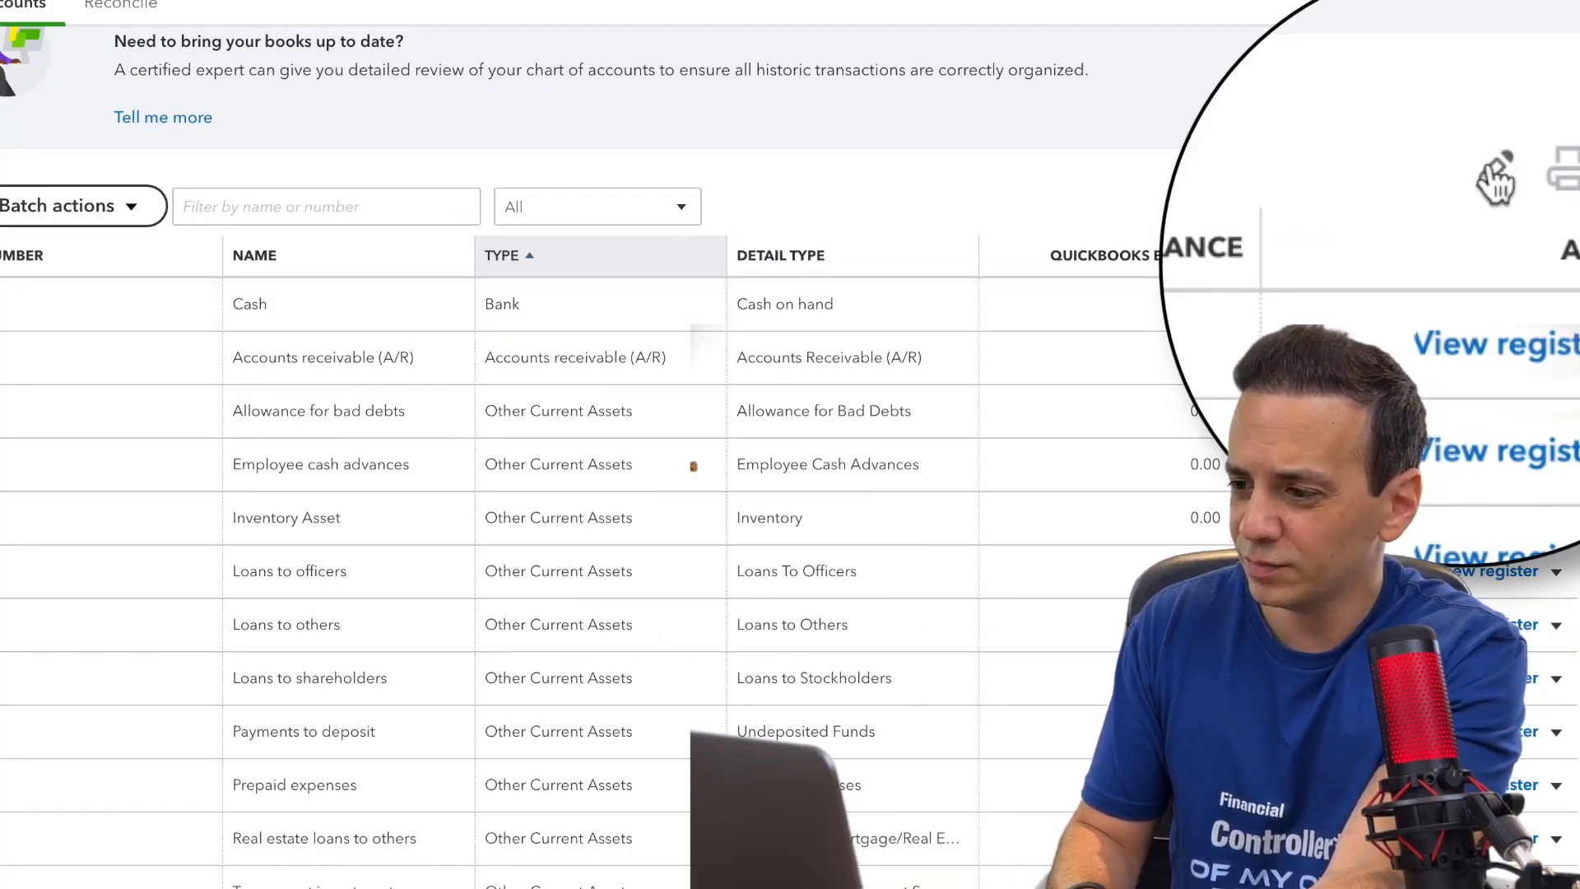
Batch-edit the Cash account: rename it Chase Checking plus the bank account's last four digits, set its ledger number to 11001, and save.
click(1490, 164)
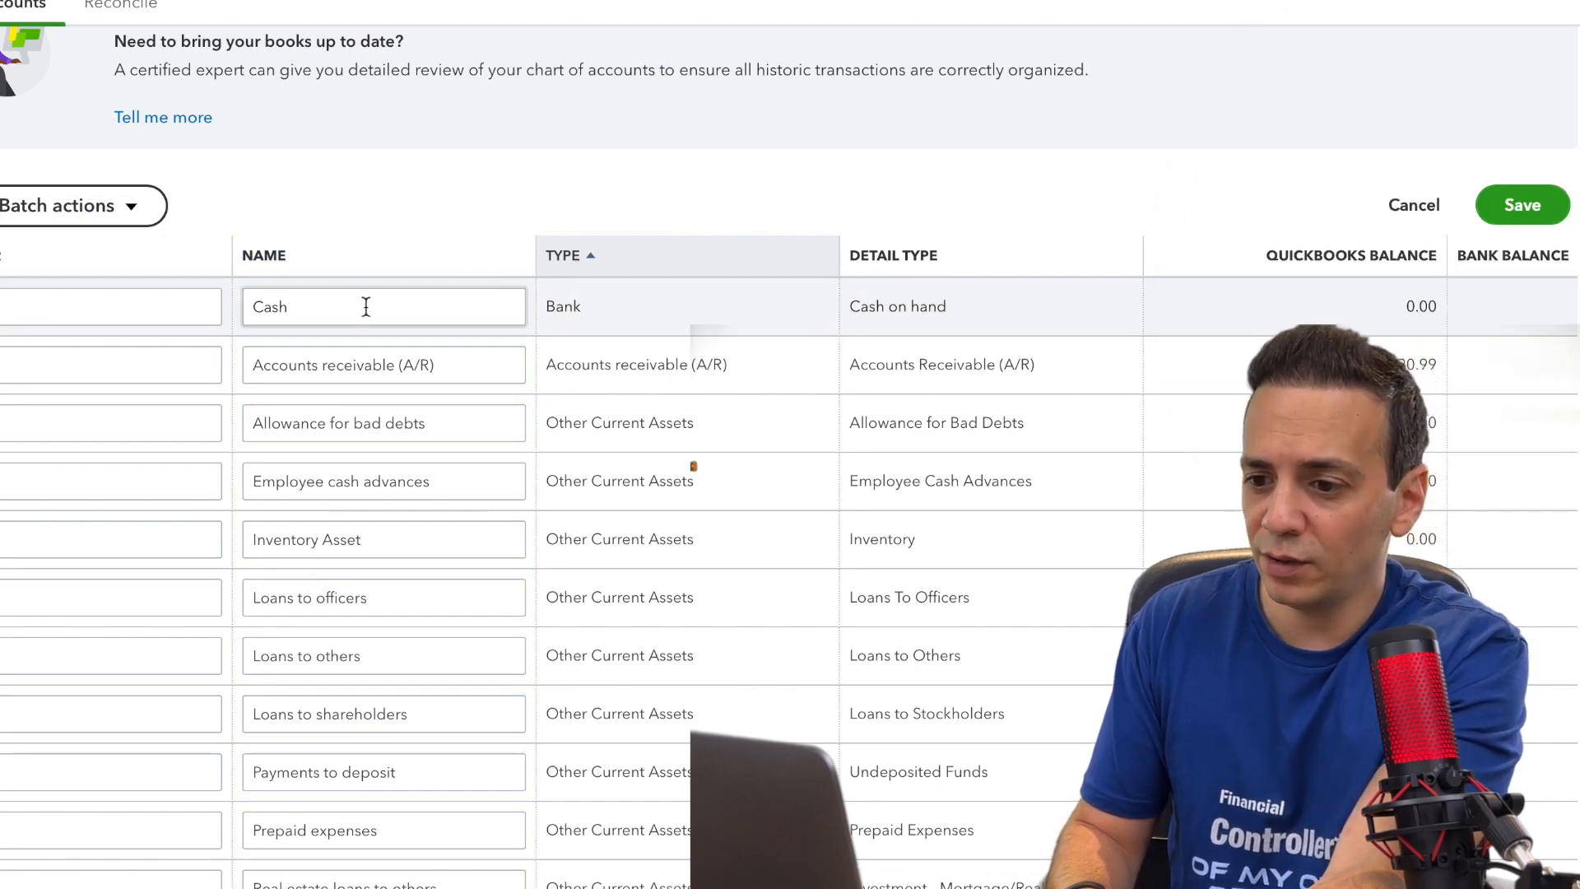
click(342, 311)
key(BackSpace)
key(BackSpace)
key(BackSpace)
key(BackSpace)
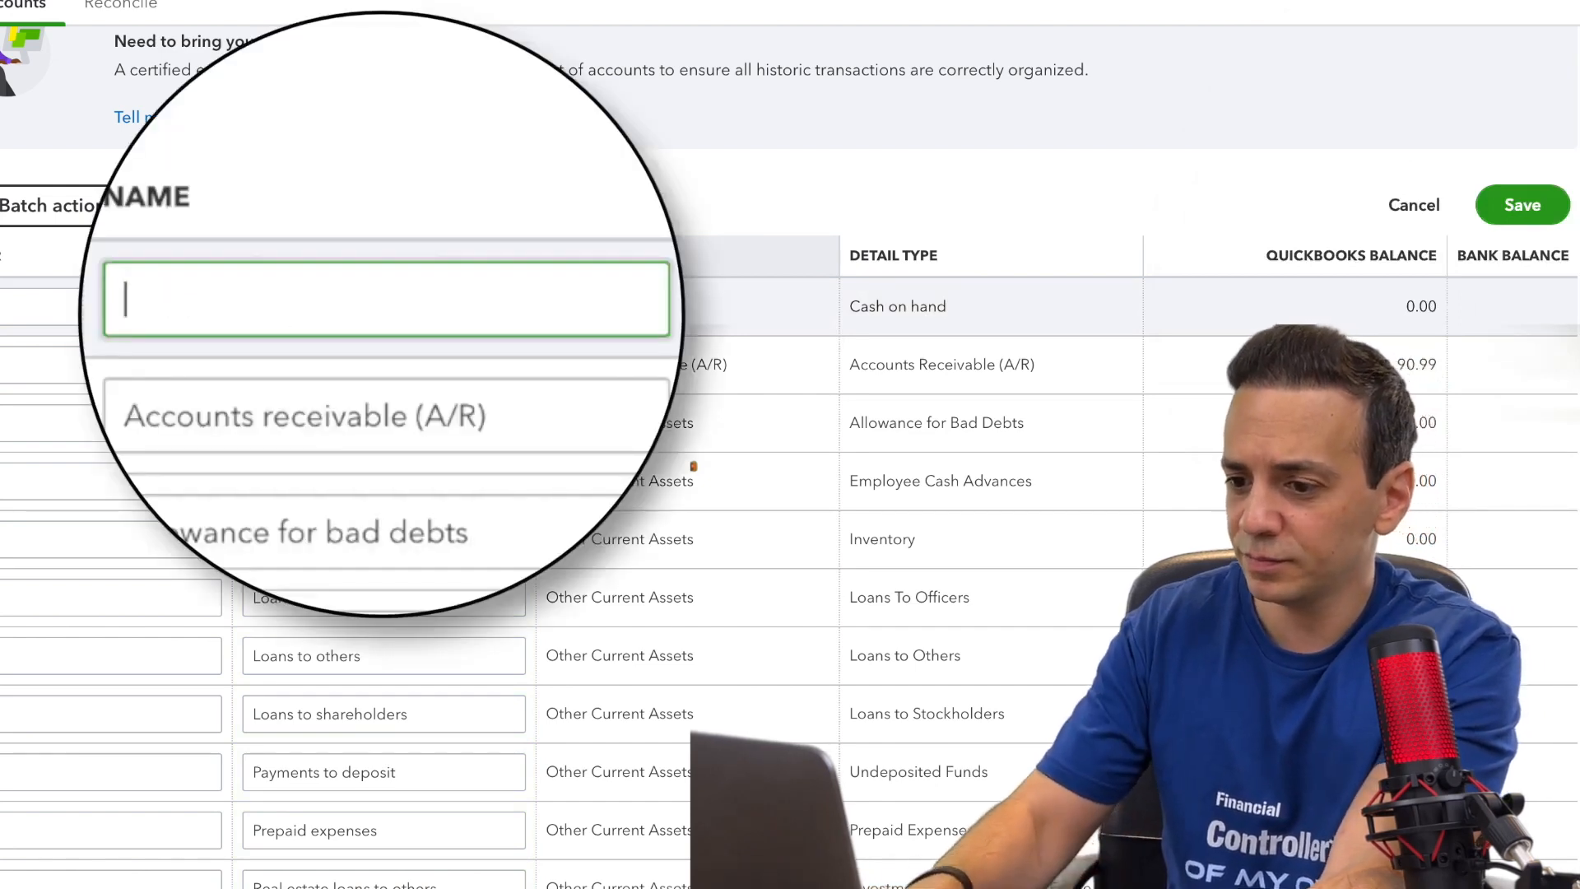
text(Chase Checking 3456)
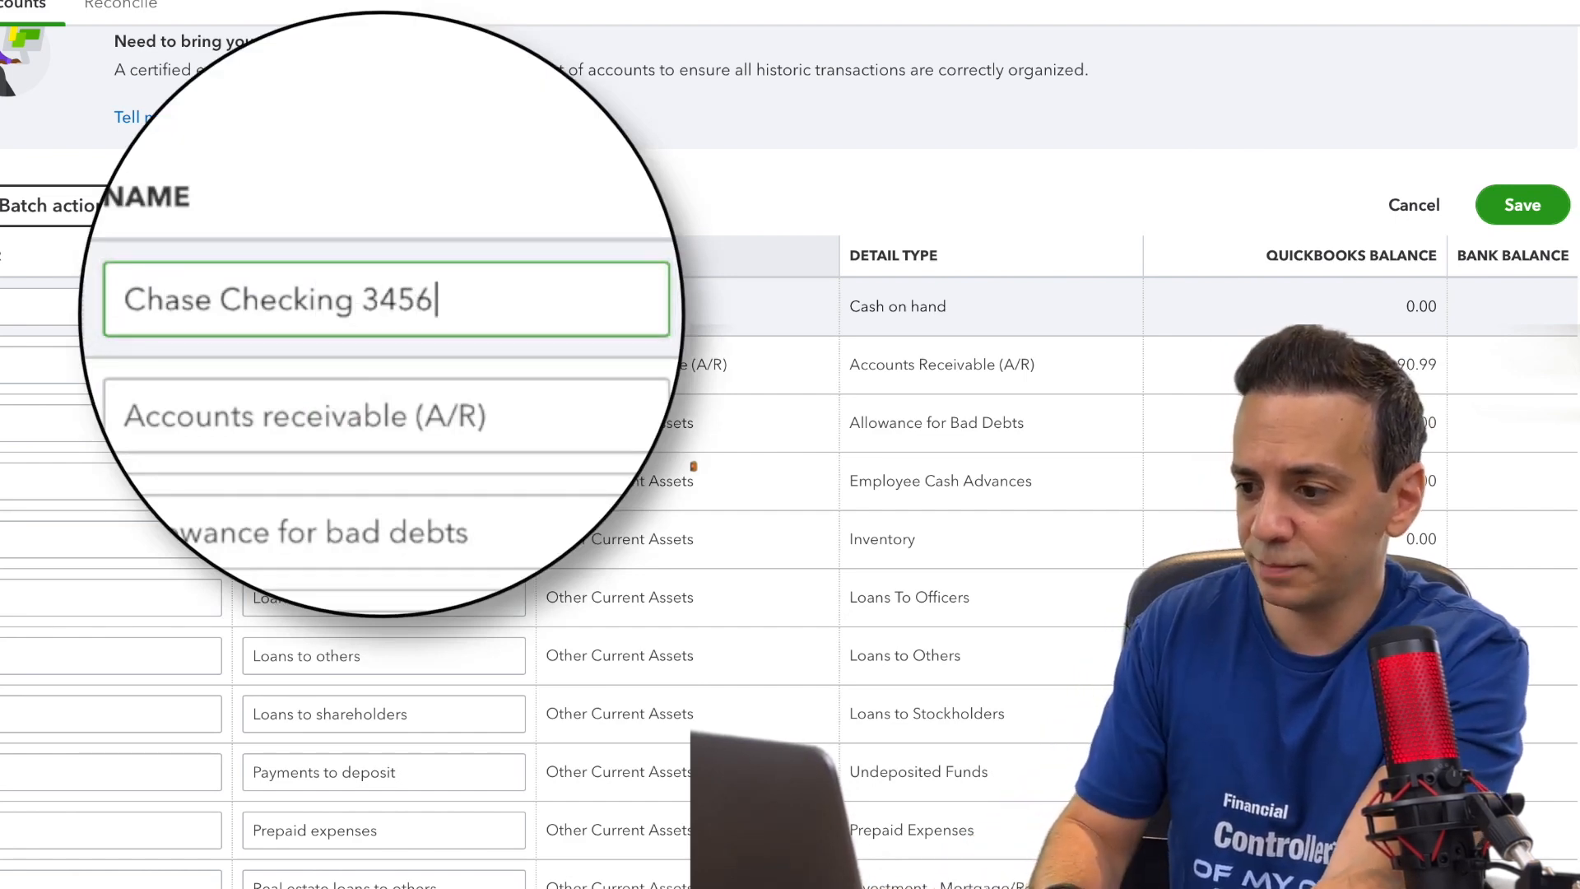
click(182, 316)
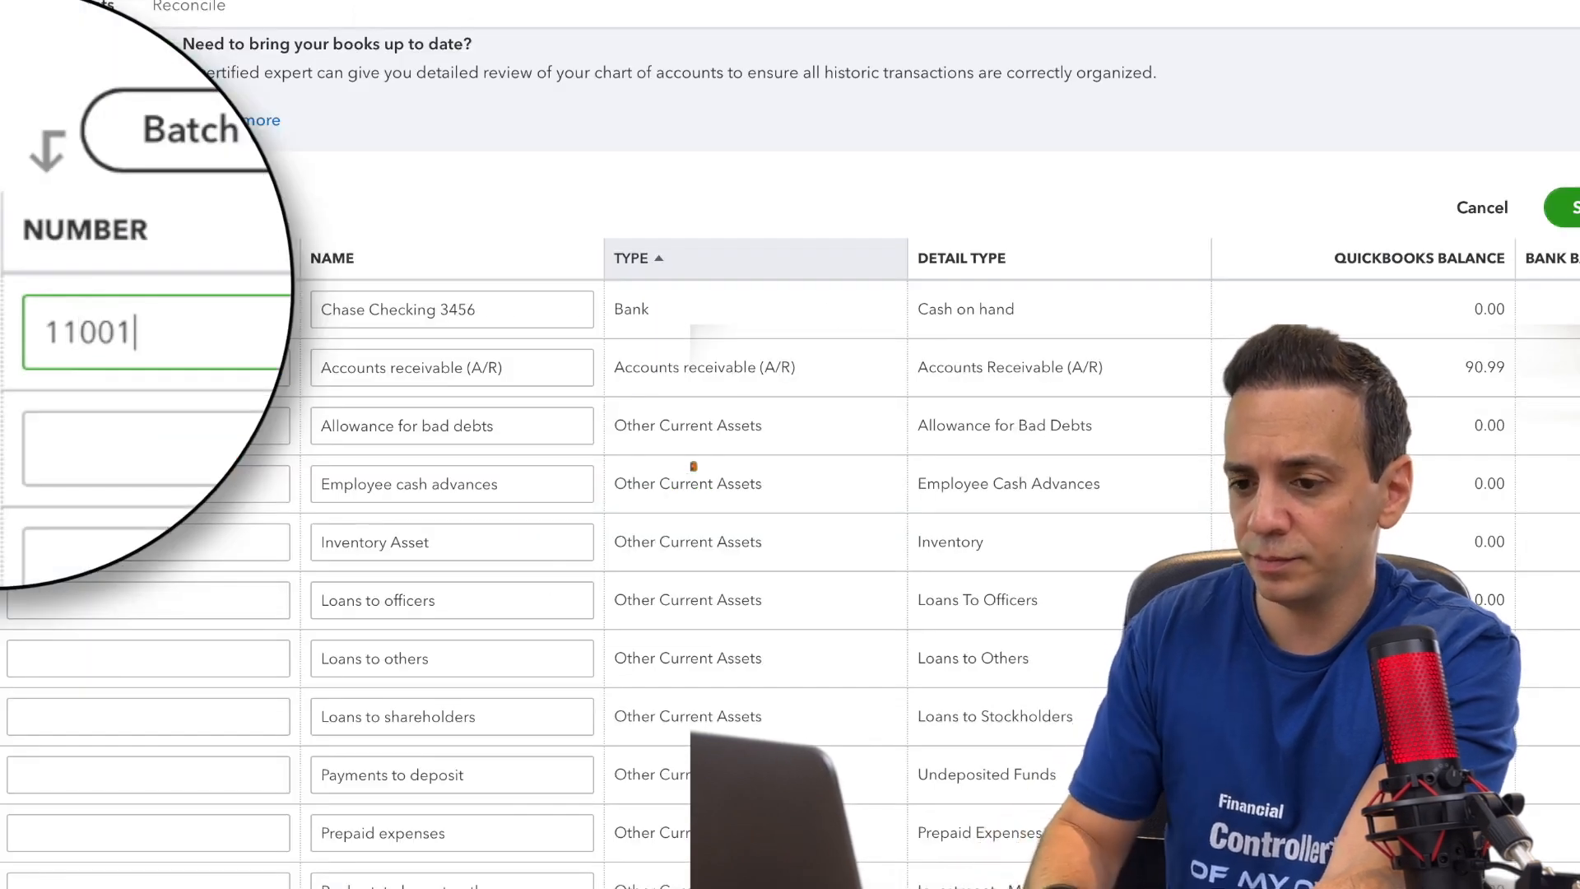
click(1565, 208)
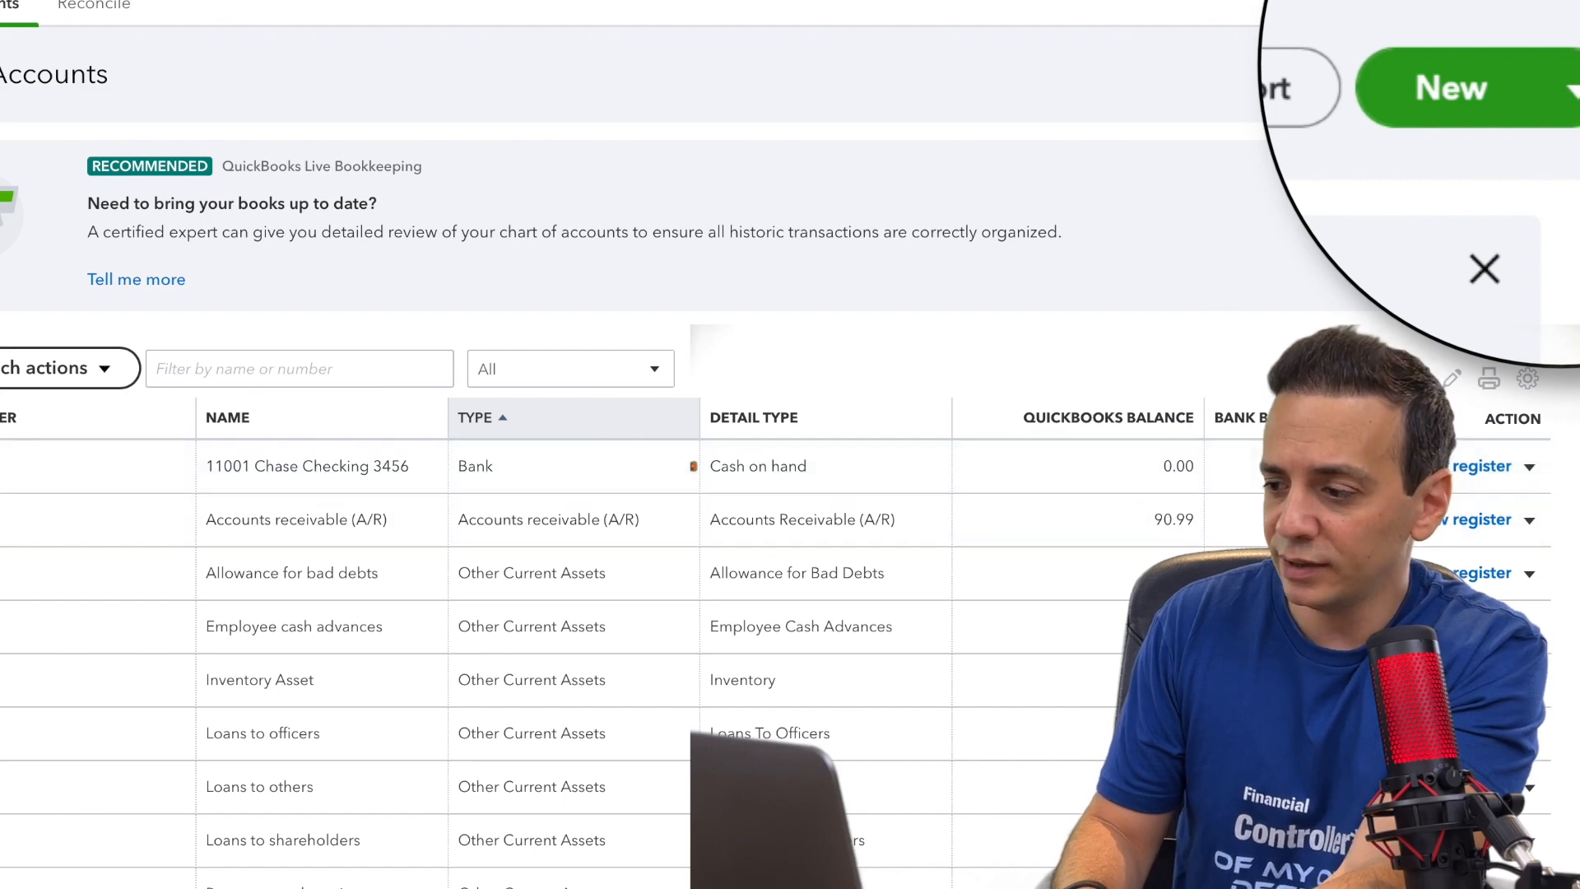
Start a new Banks account saved under Bank Accounts, with Checking as its tax form section.
click(1565, 92)
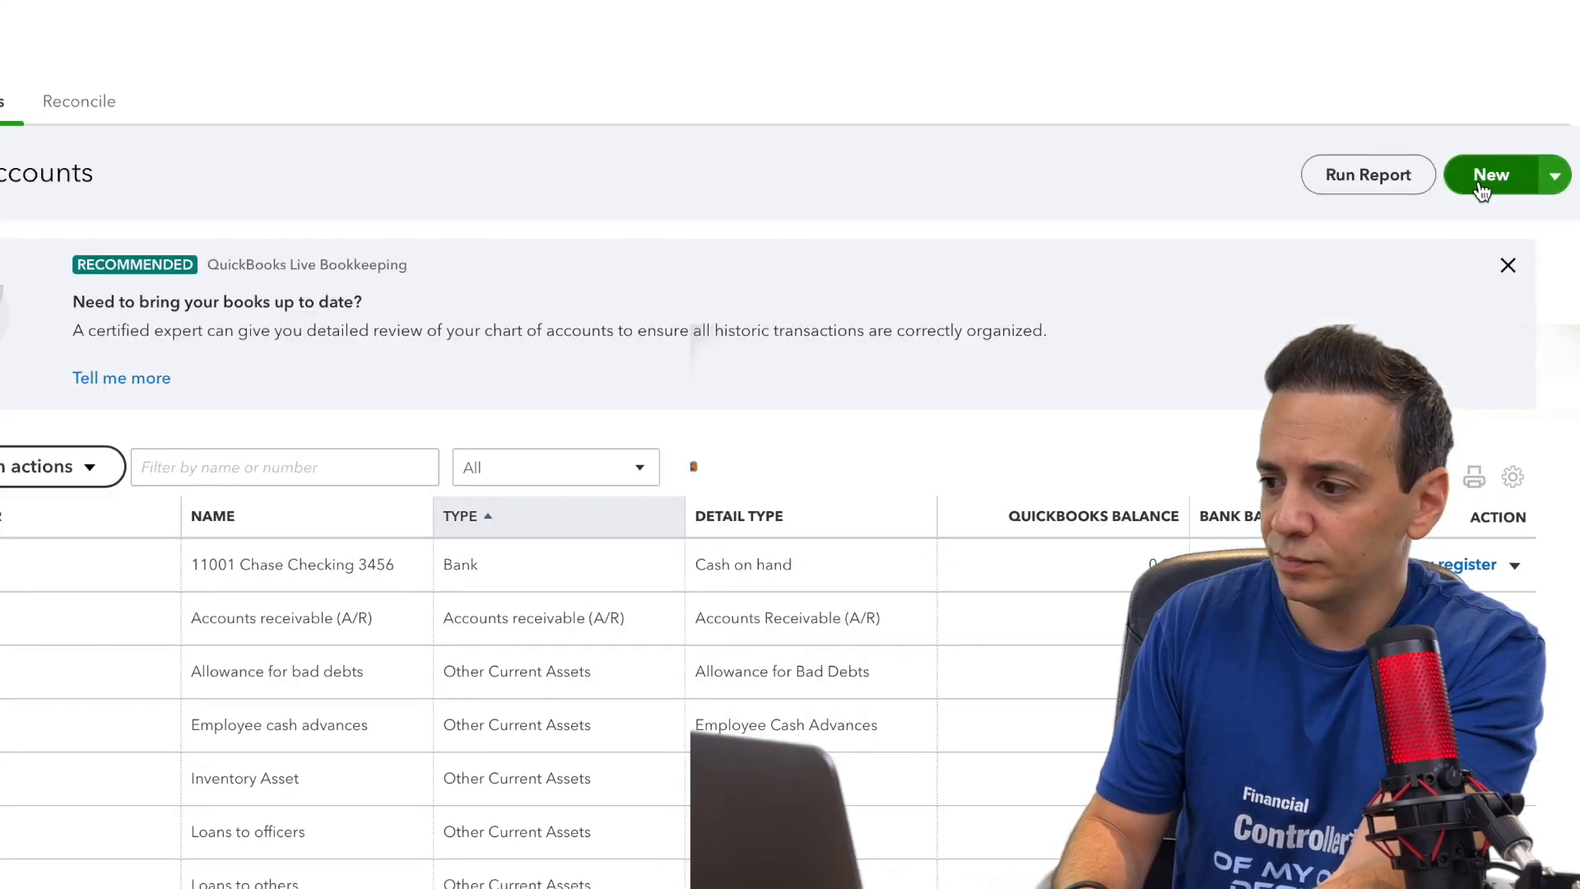
click(1495, 90)
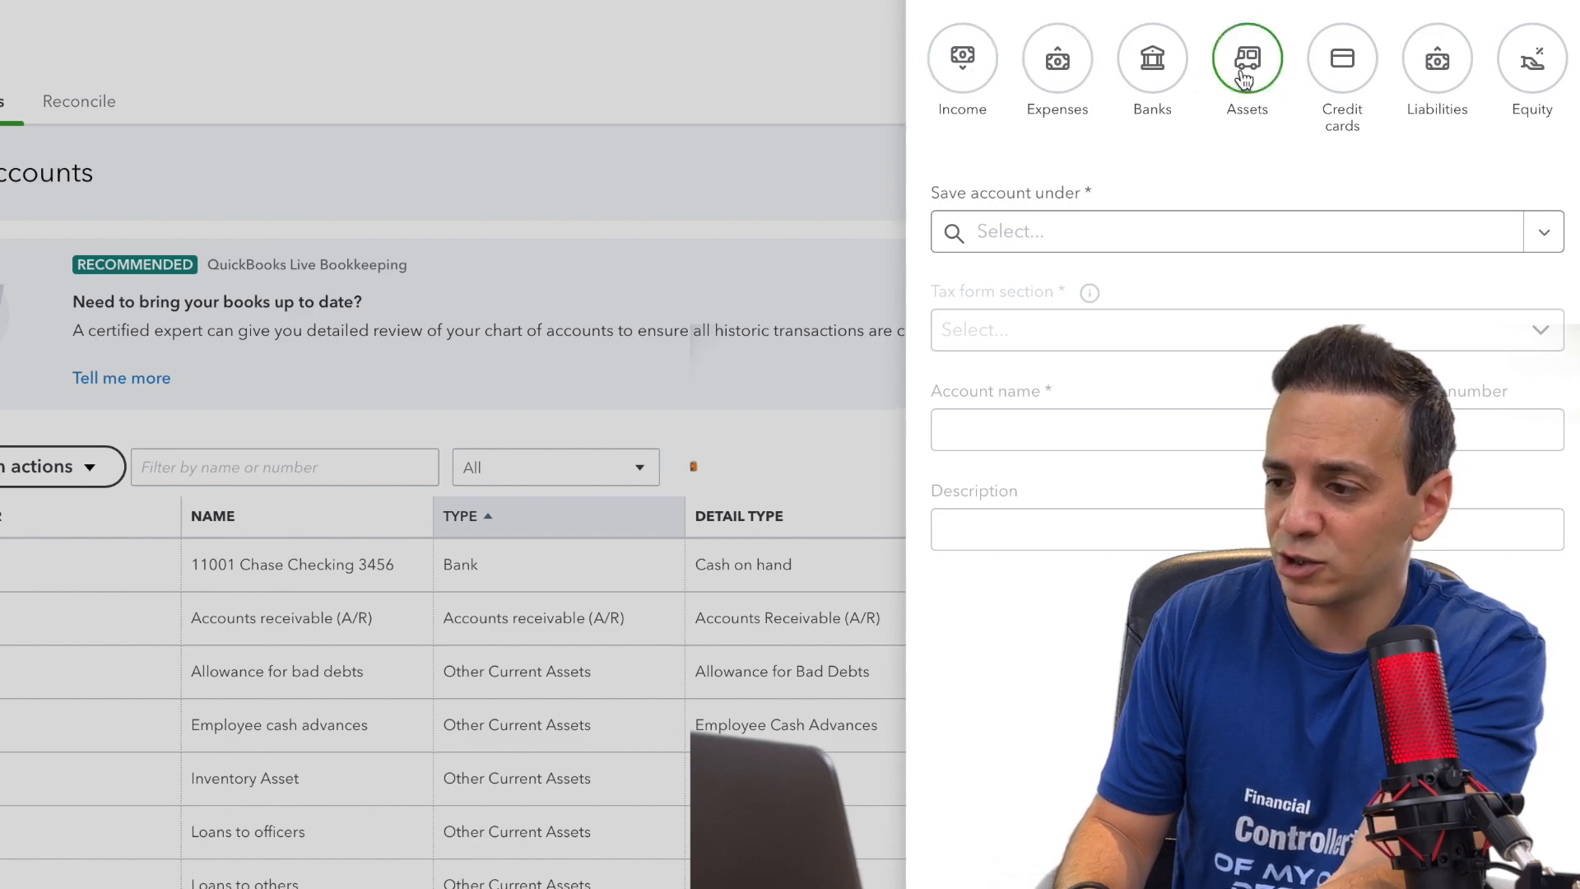
click(1150, 73)
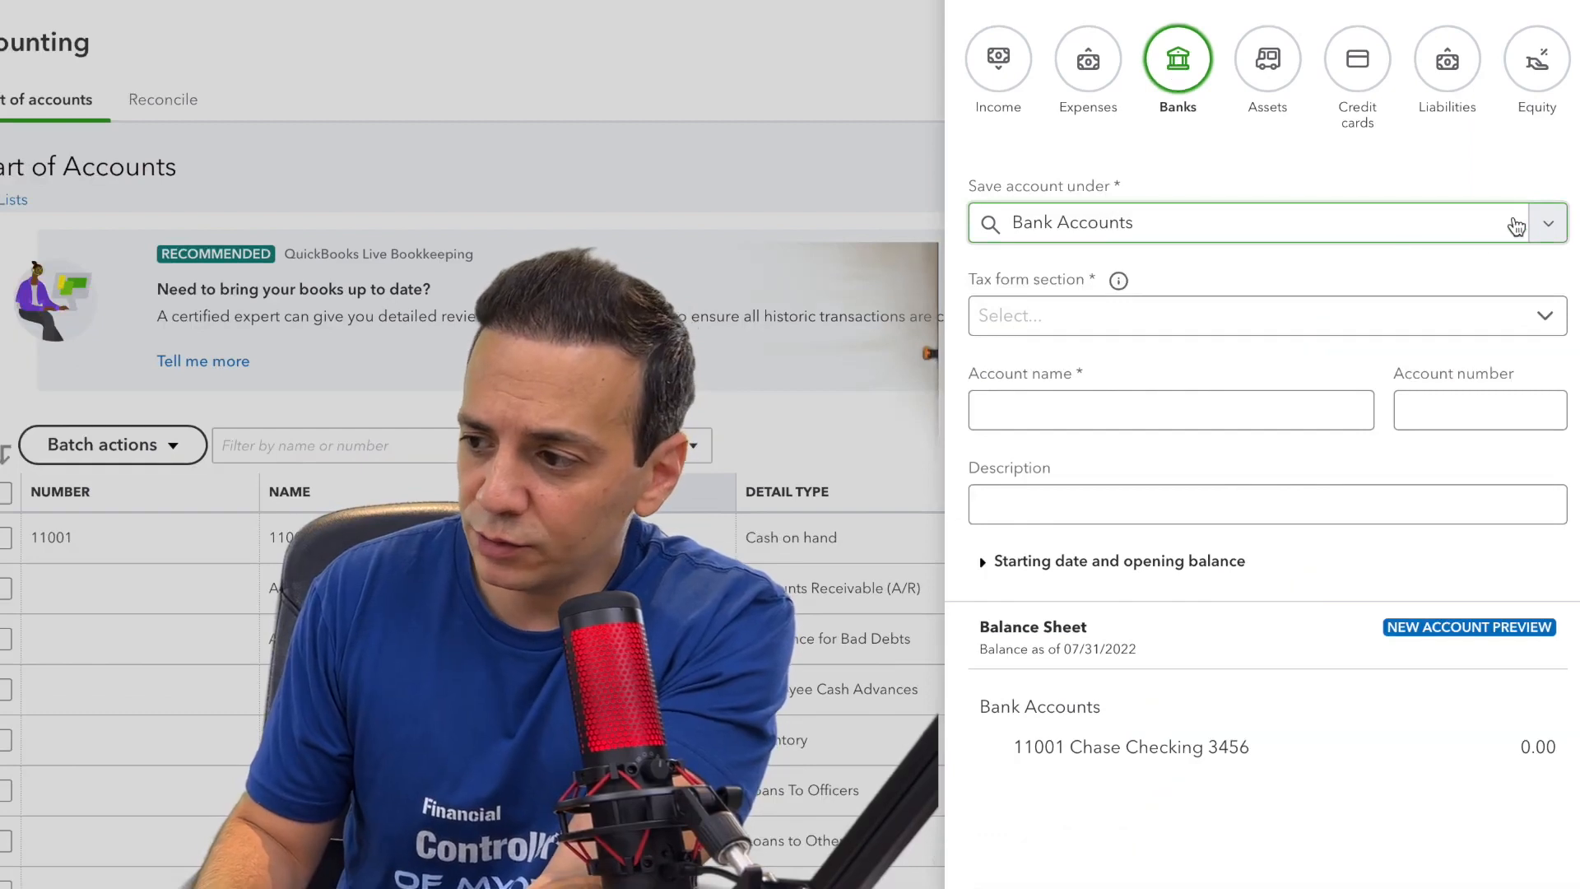
click(1549, 222)
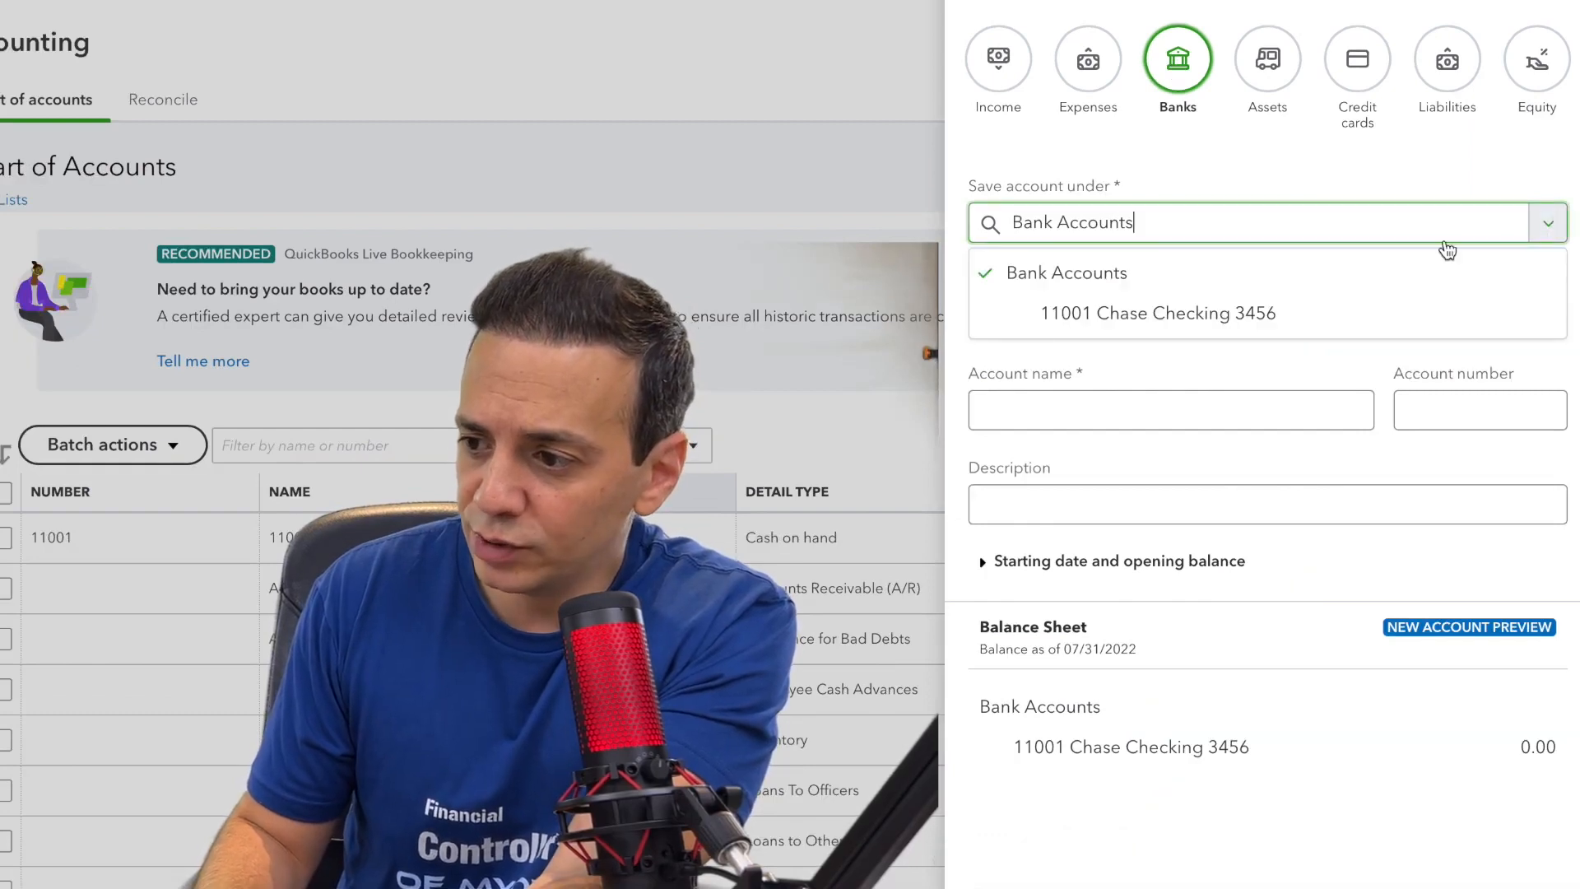
click(1202, 283)
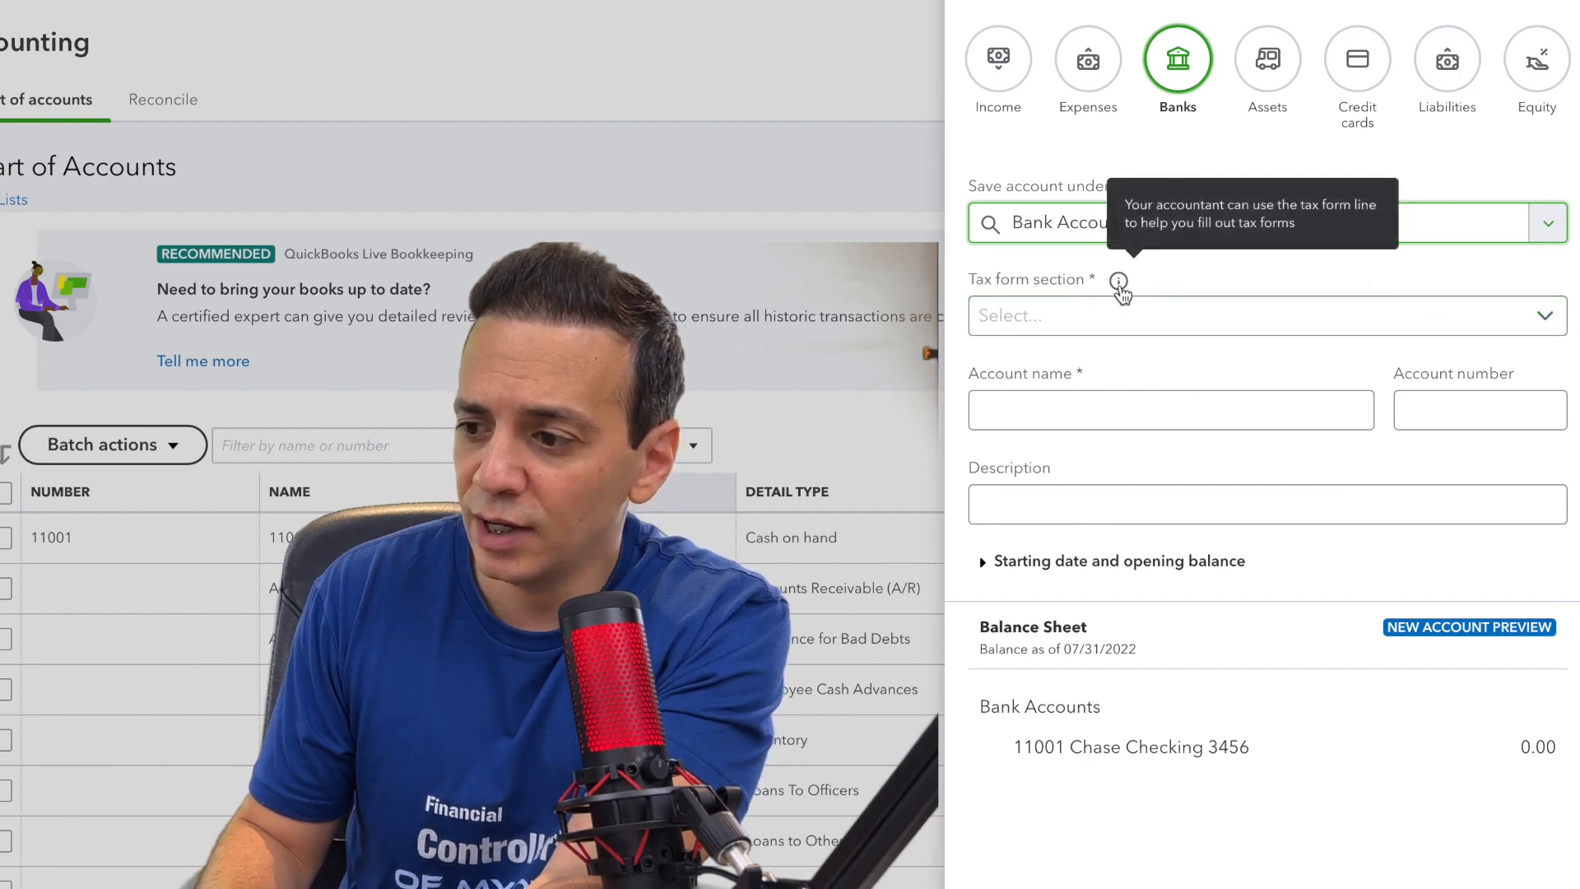
click(1558, 332)
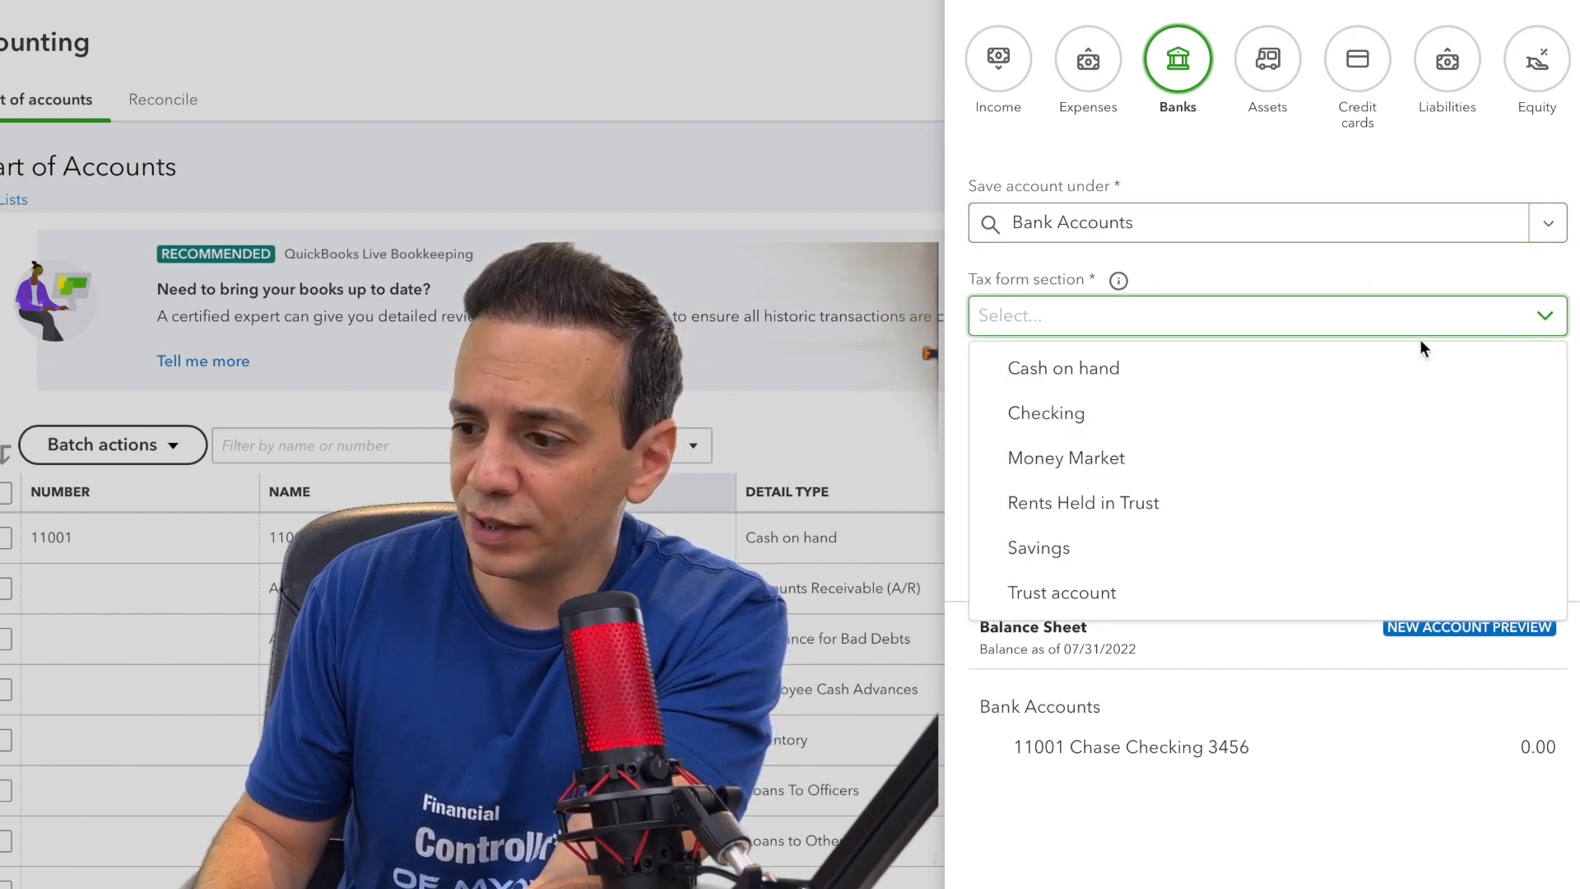
click(1188, 414)
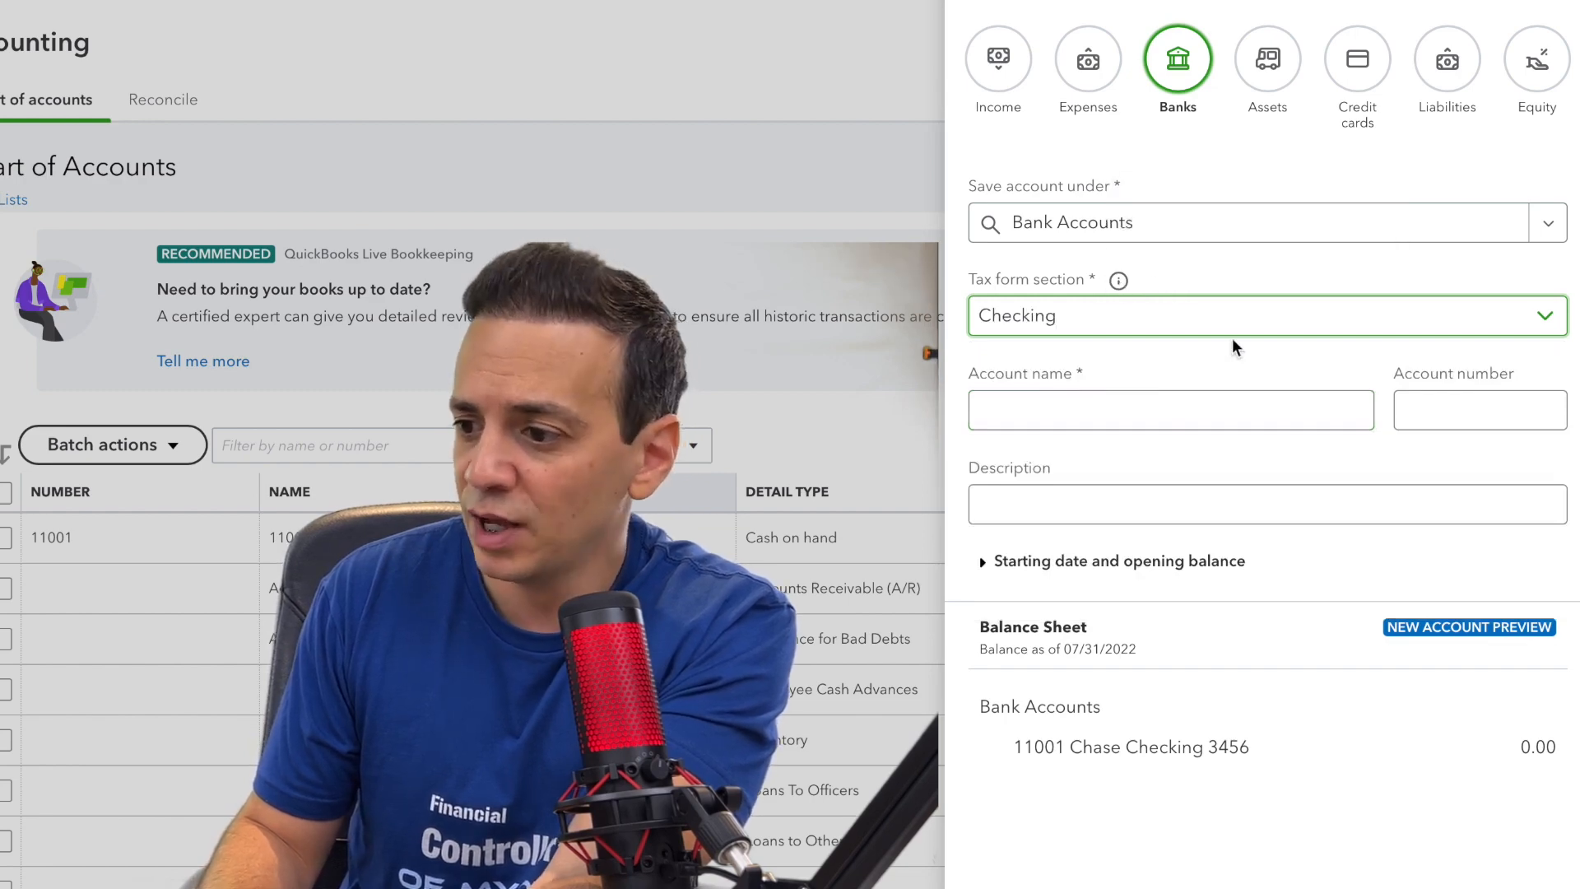
Copy the Chase Vendor payment name with its last four digits from the Google Slides plan into the new account's name in QuickBooks.
click(1135, 412)
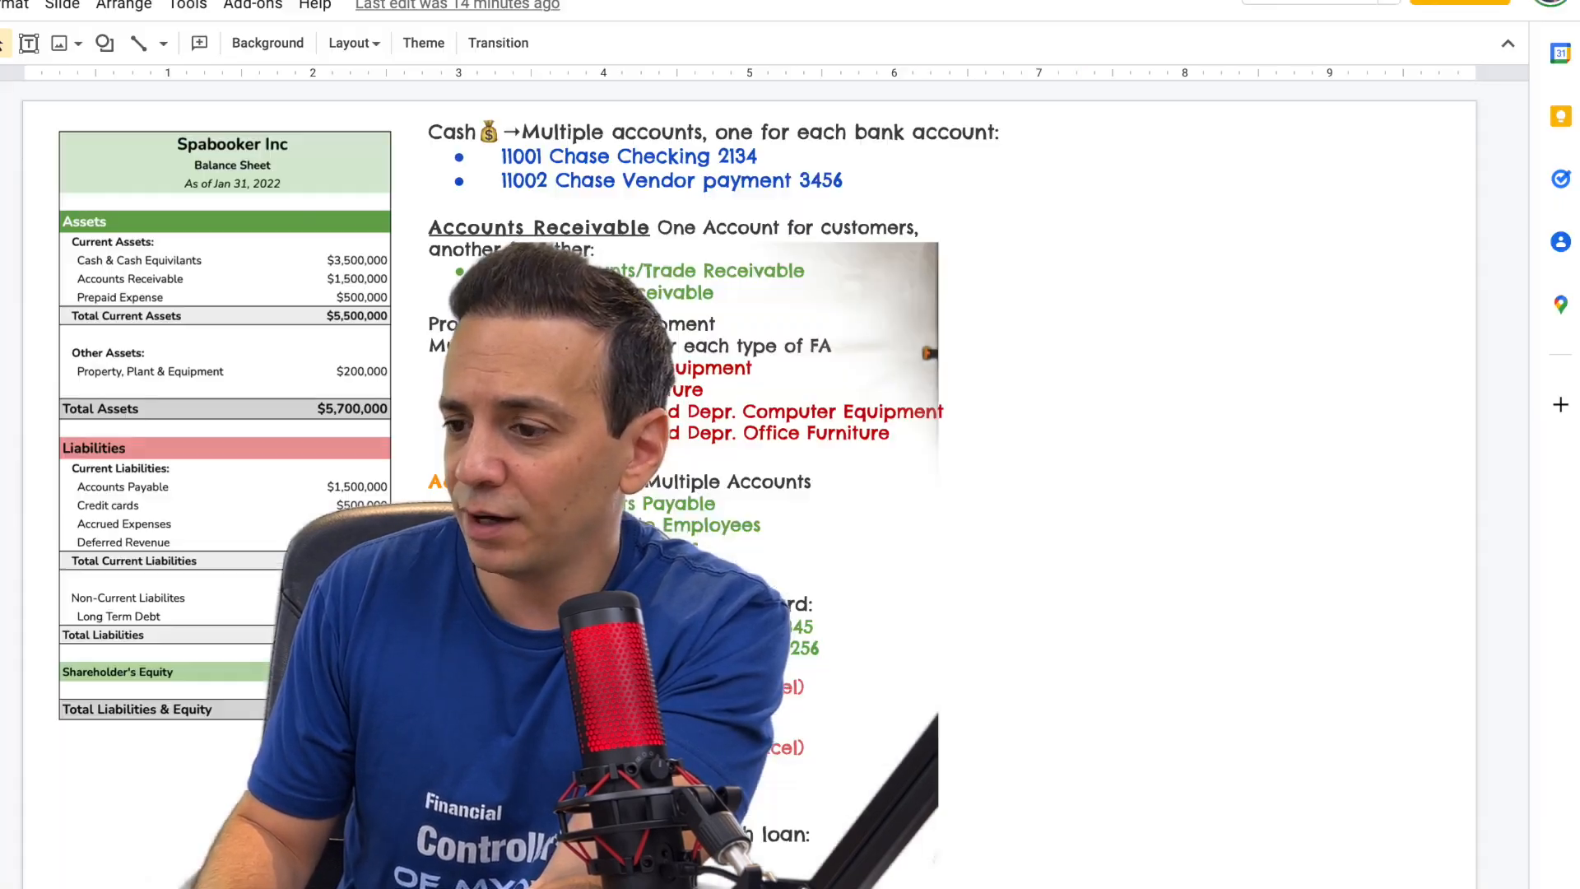
click(663, 185)
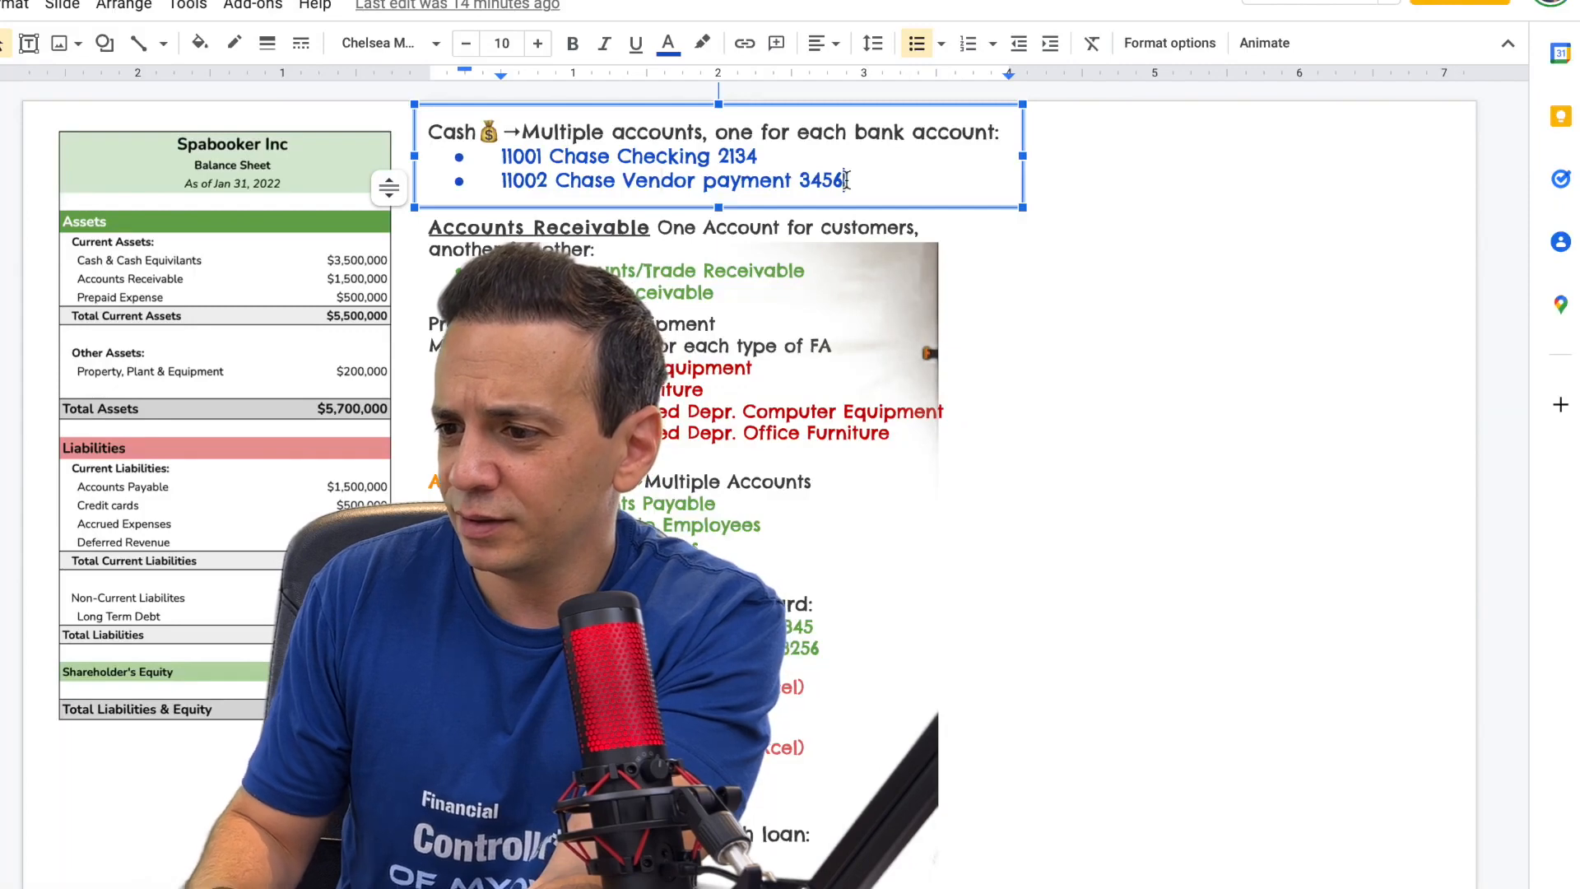
drag(845, 180, 549, 183)
key(ctrl+c)
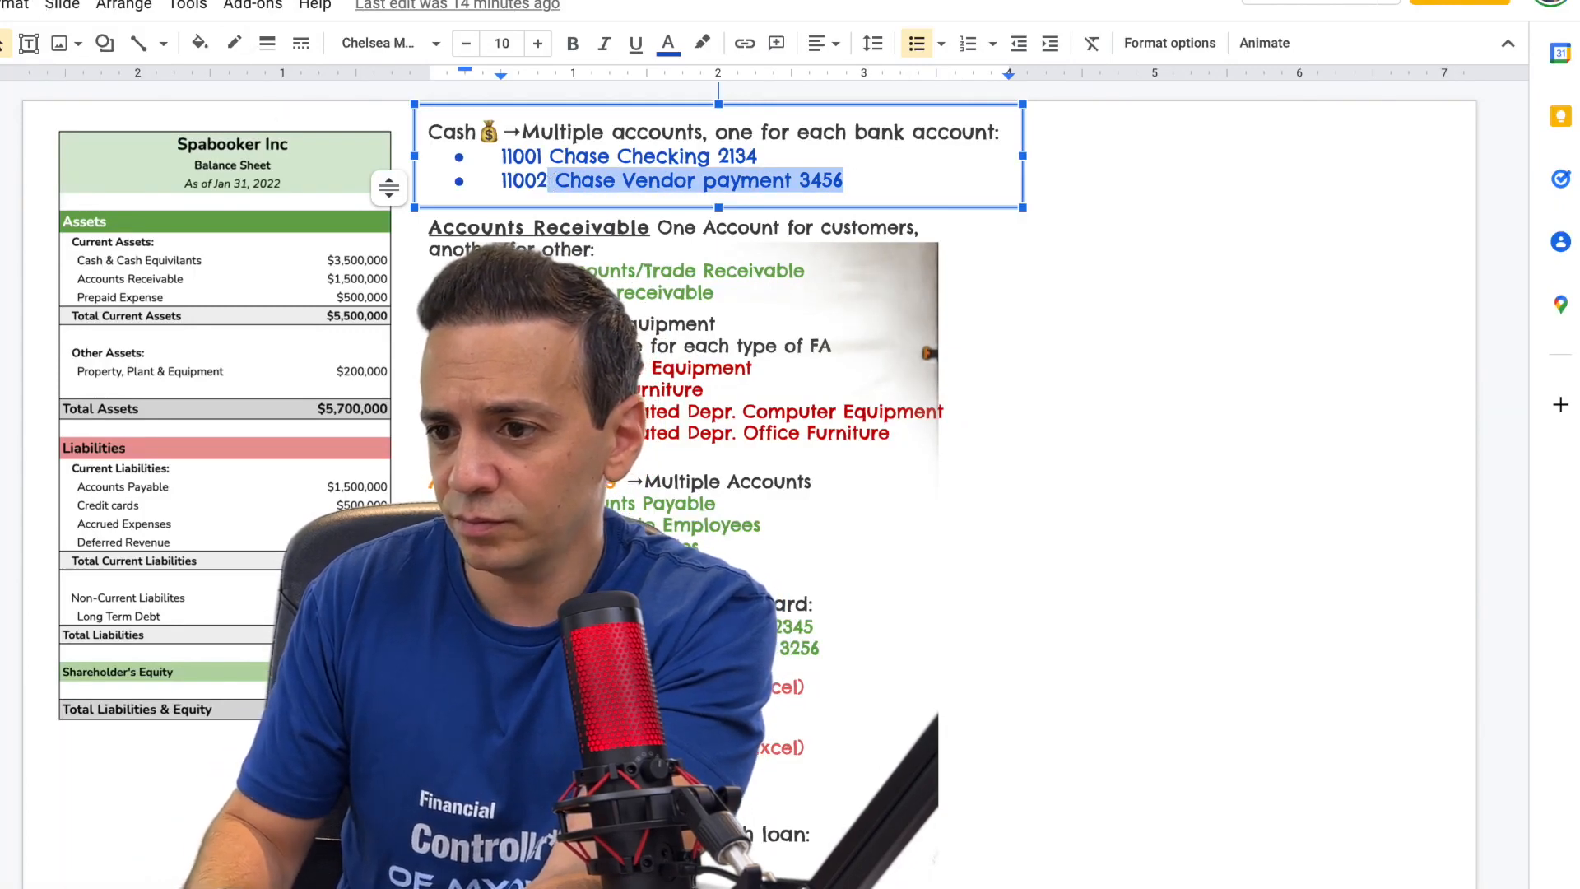
click(63, 1)
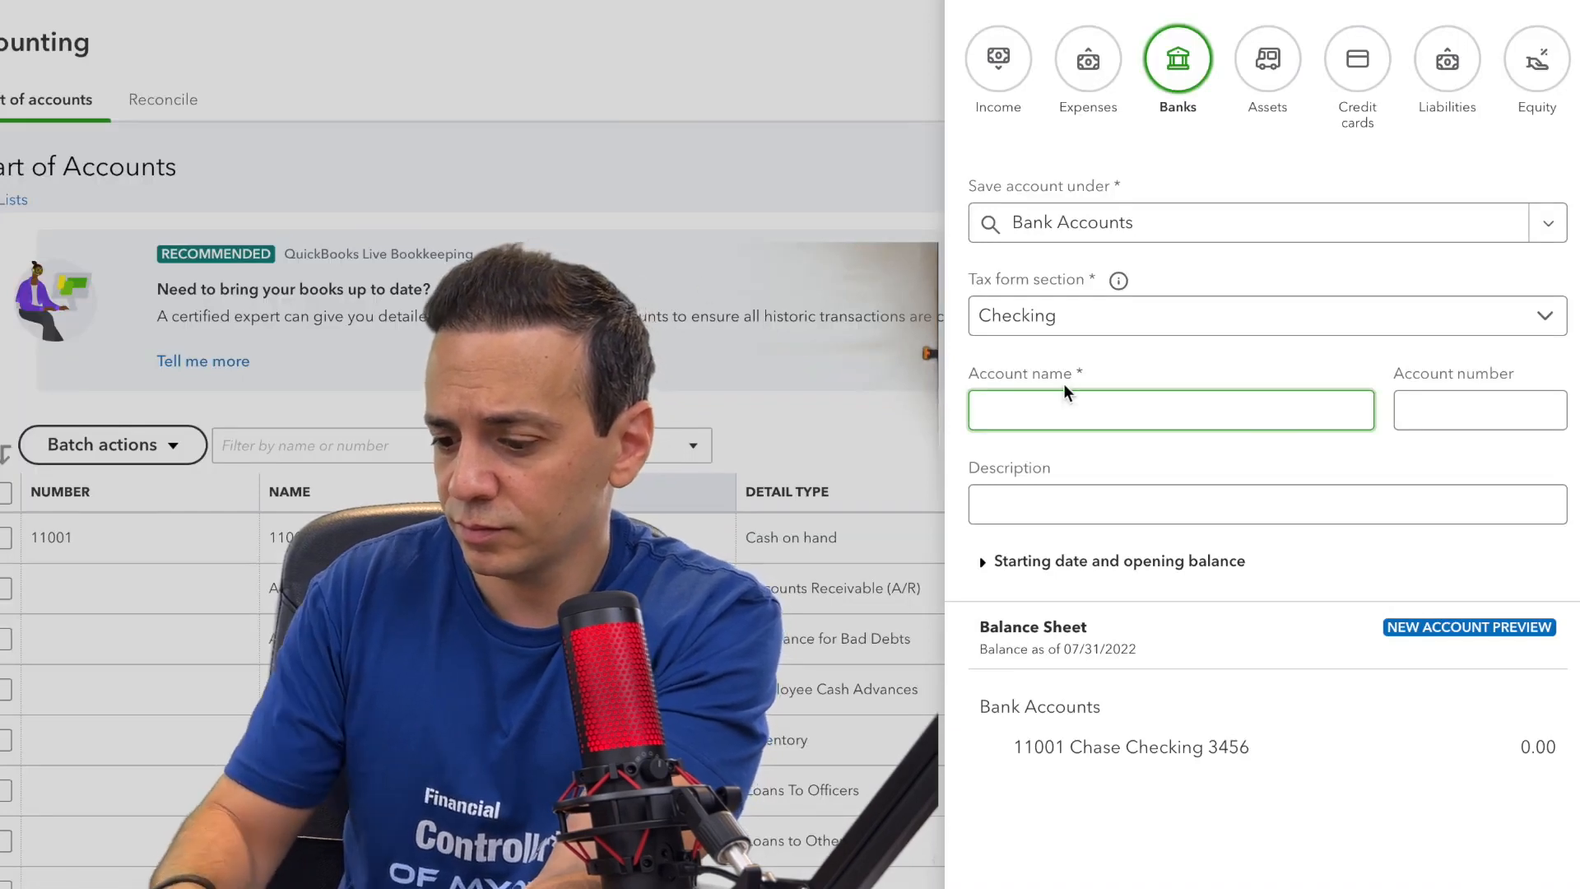
key(ctrl+v)
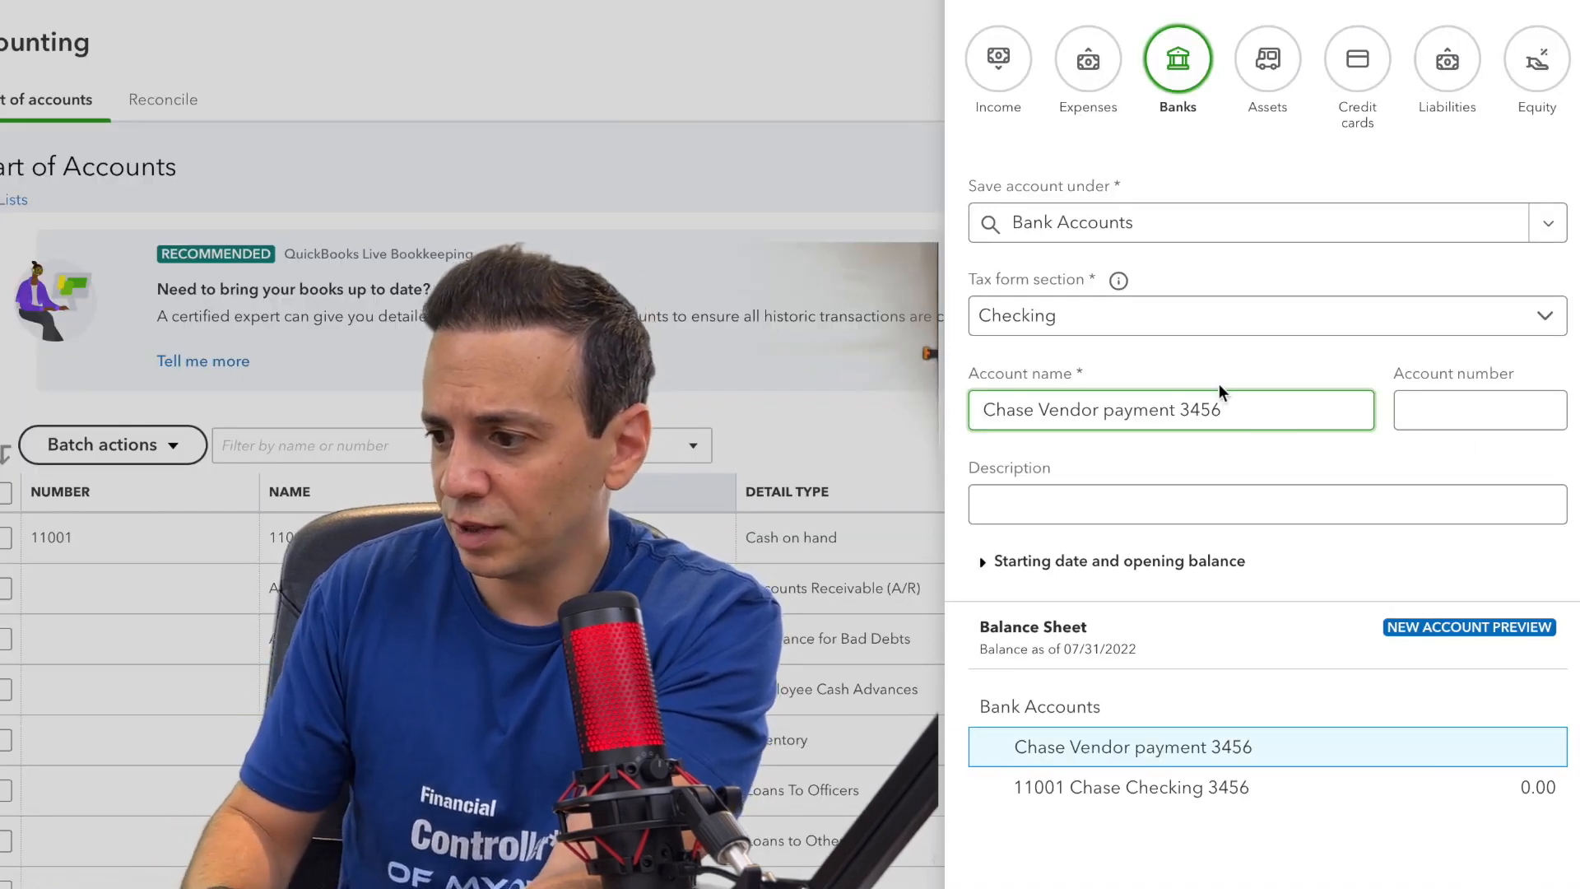
Set the new vendor payment account's ledger number to 11002 and paste the copied account name as its description.
click(1442, 406)
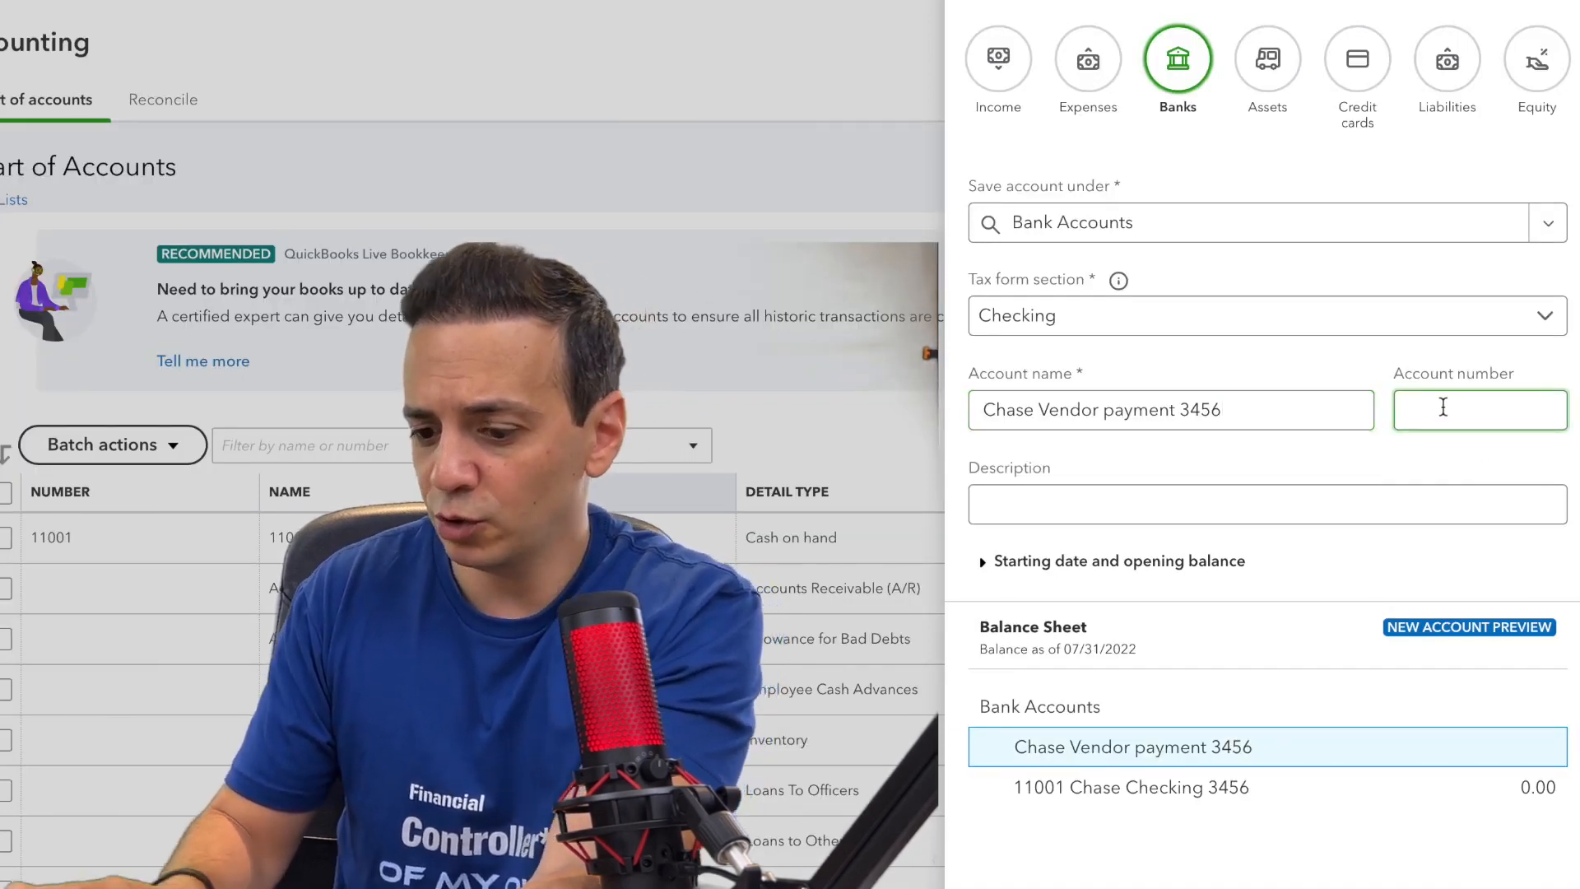
text(11)
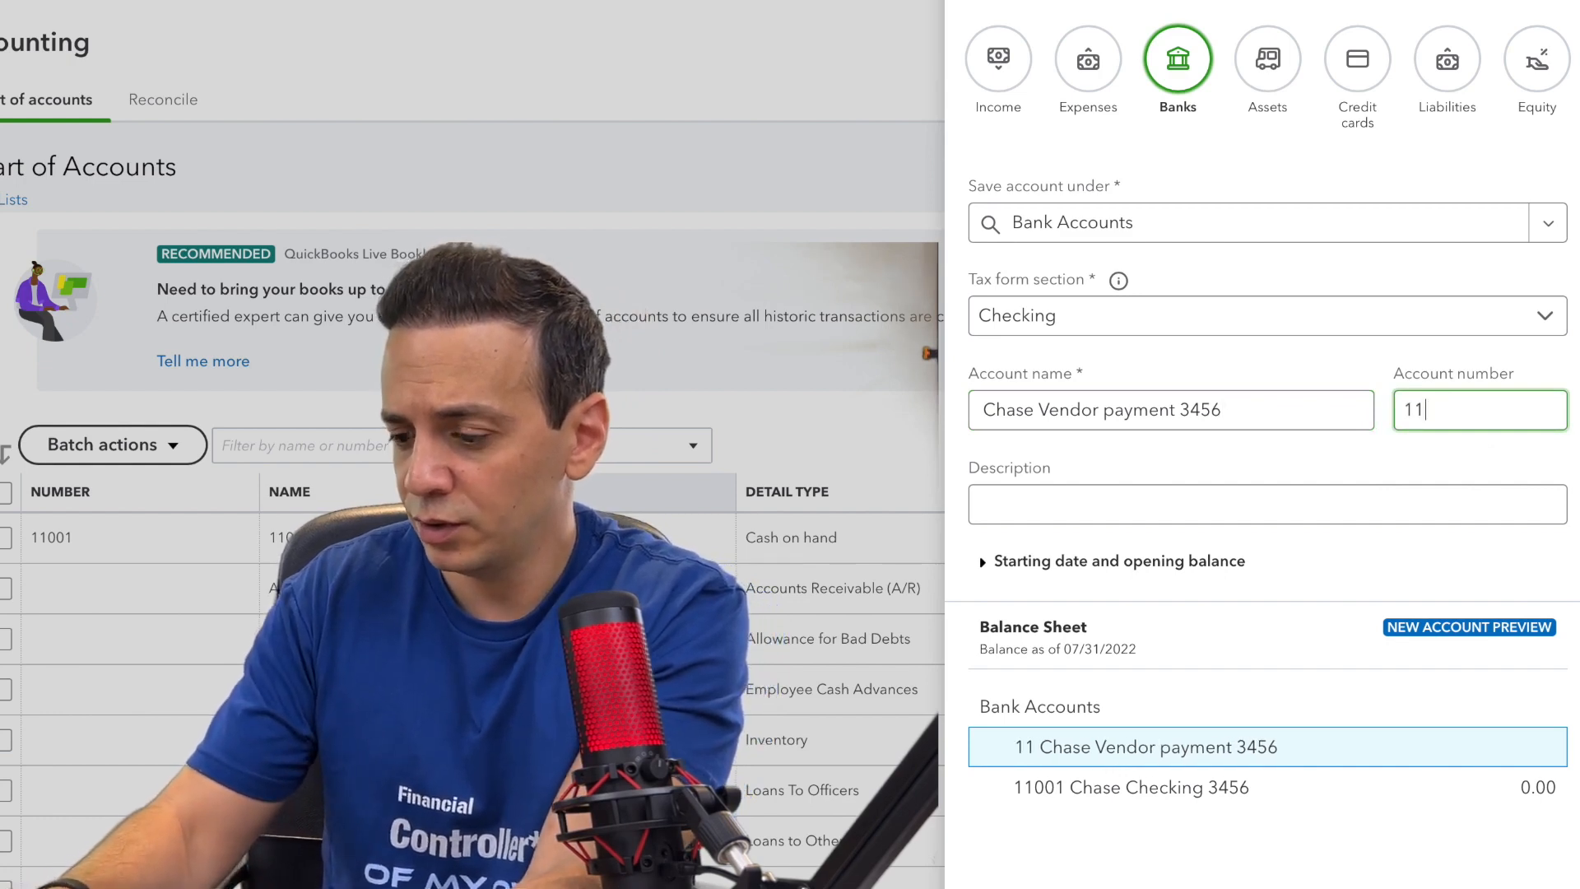
text(002)
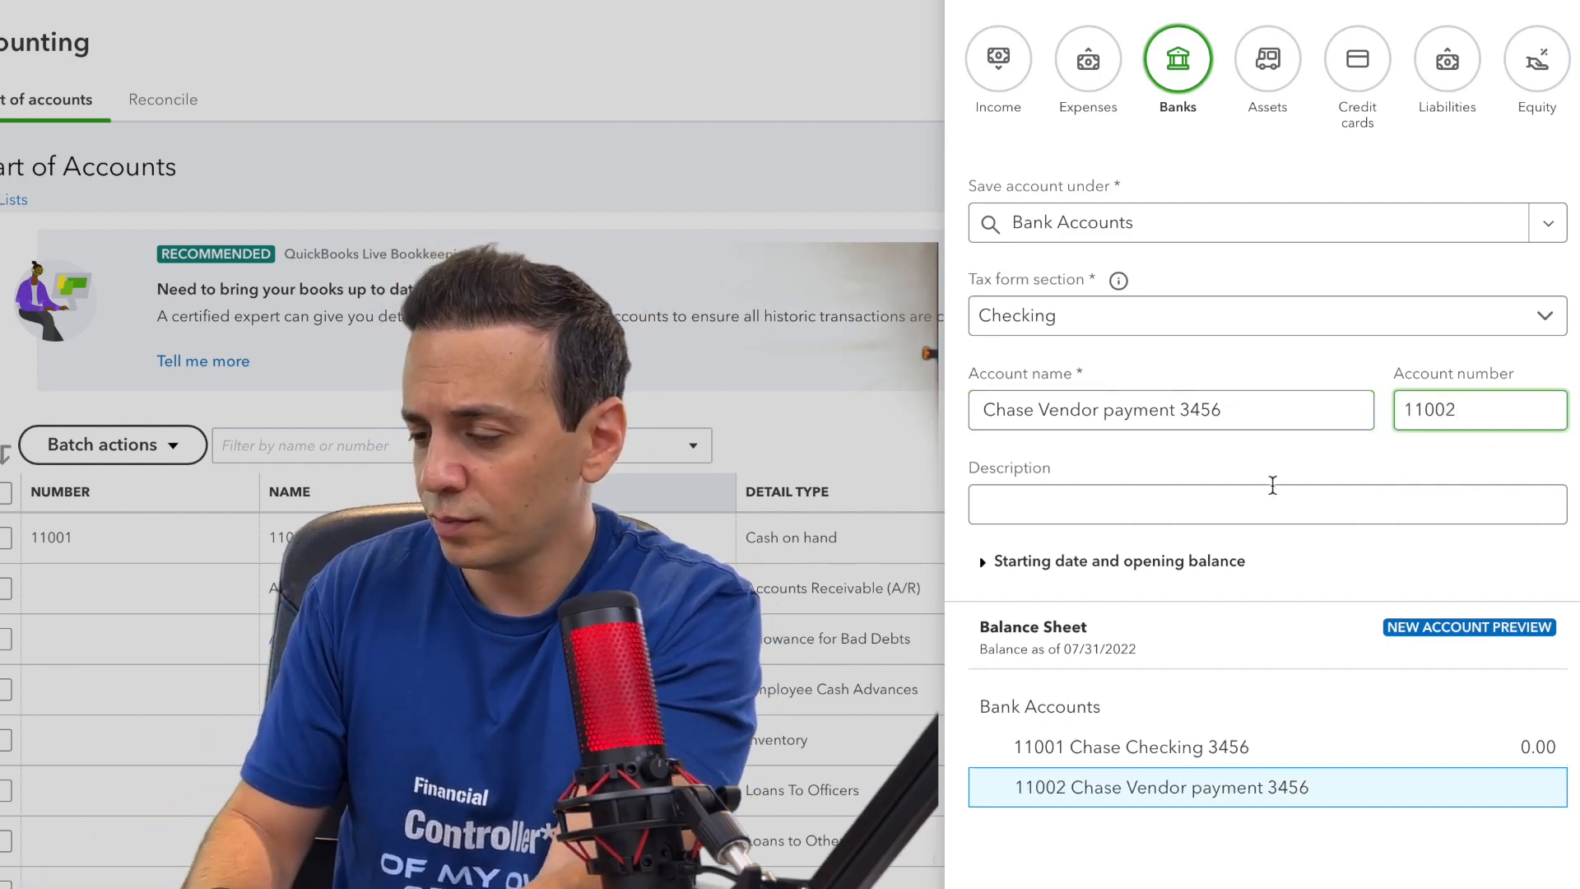
click(1118, 507)
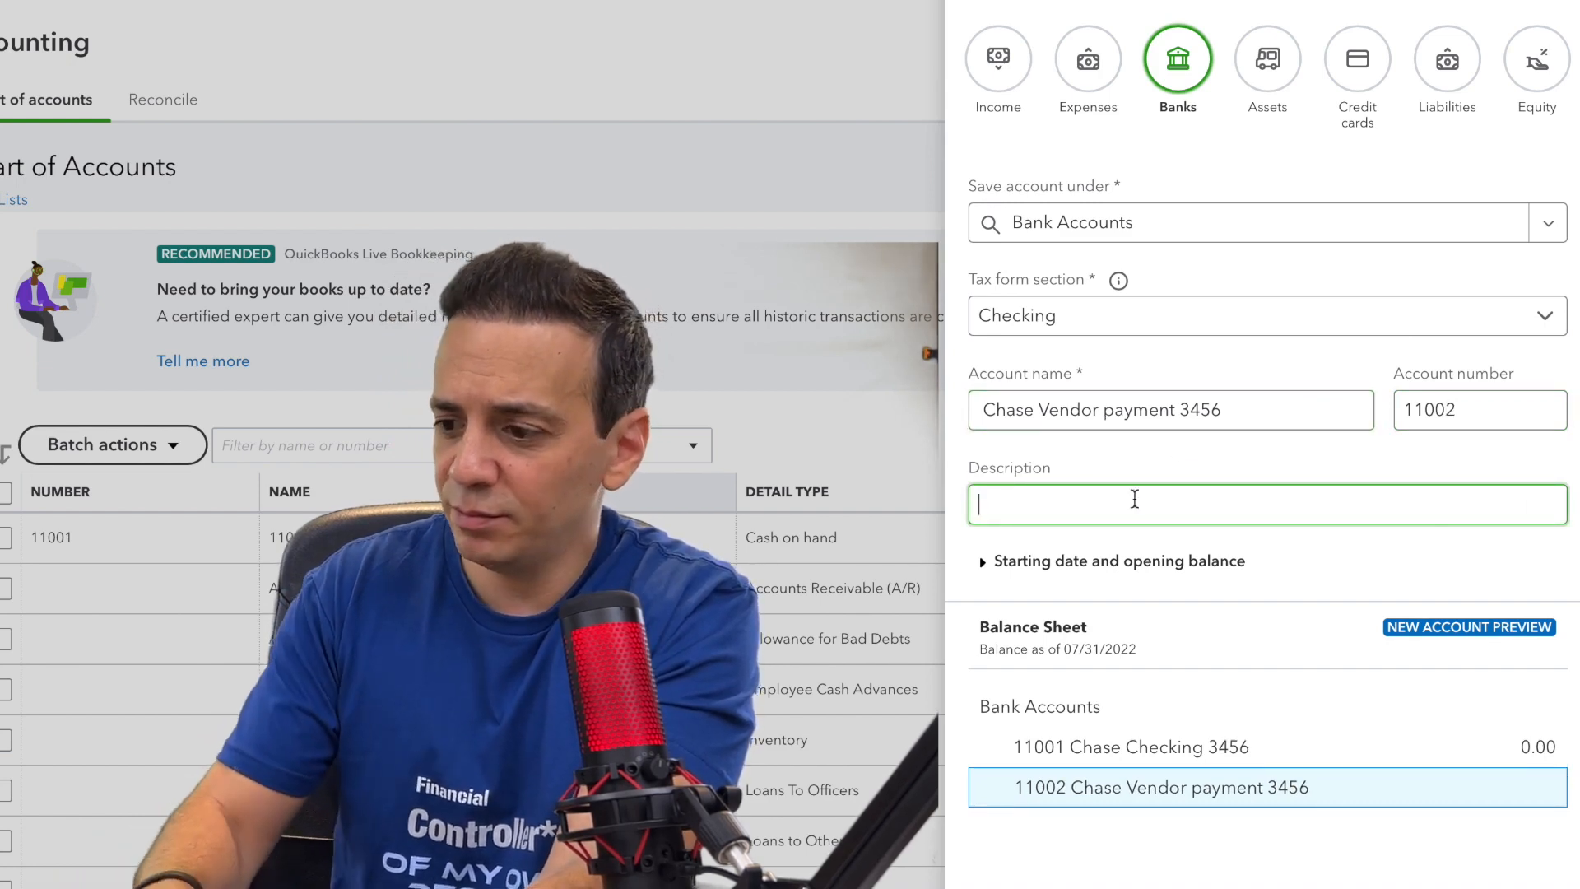
key(ctrl+v)
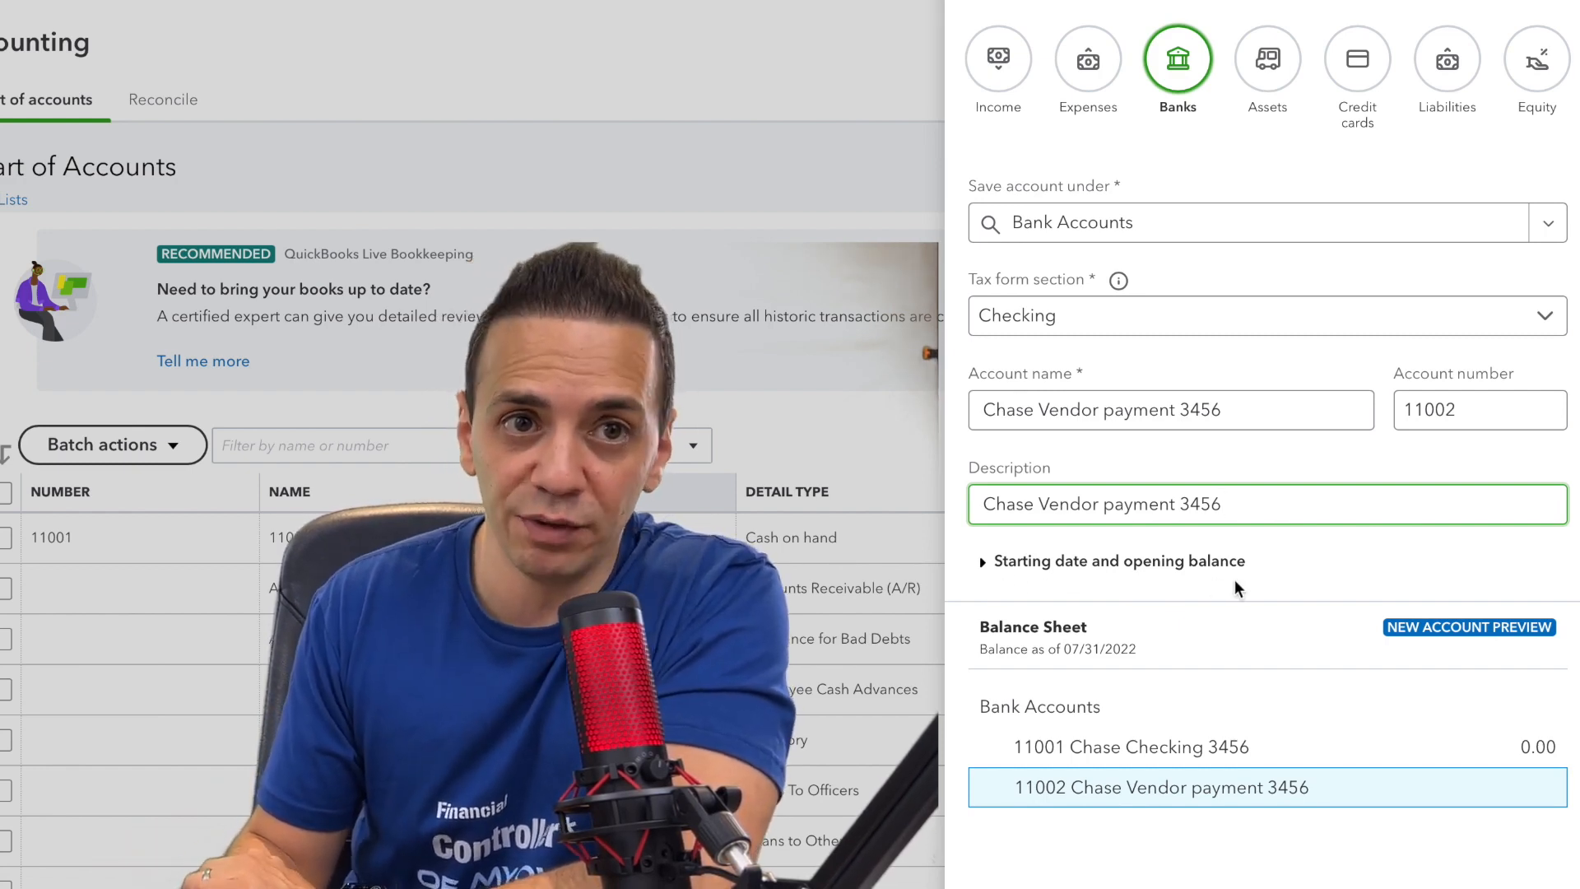
Set the new account's tracking start to Other date with a start date of 03/31/2022.
click(981, 559)
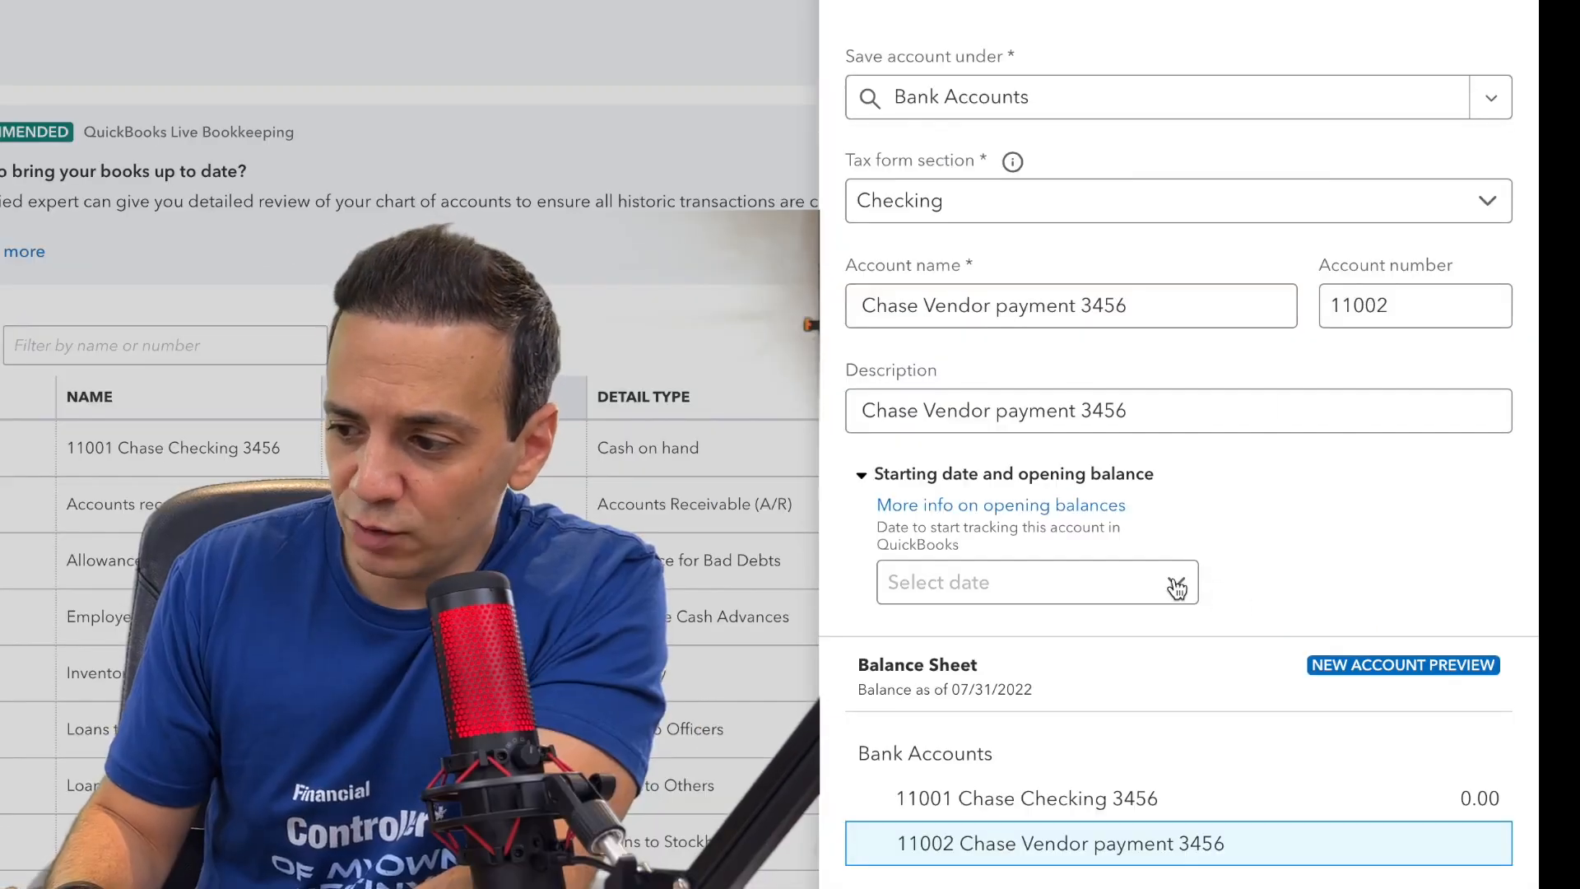
click(1267, 661)
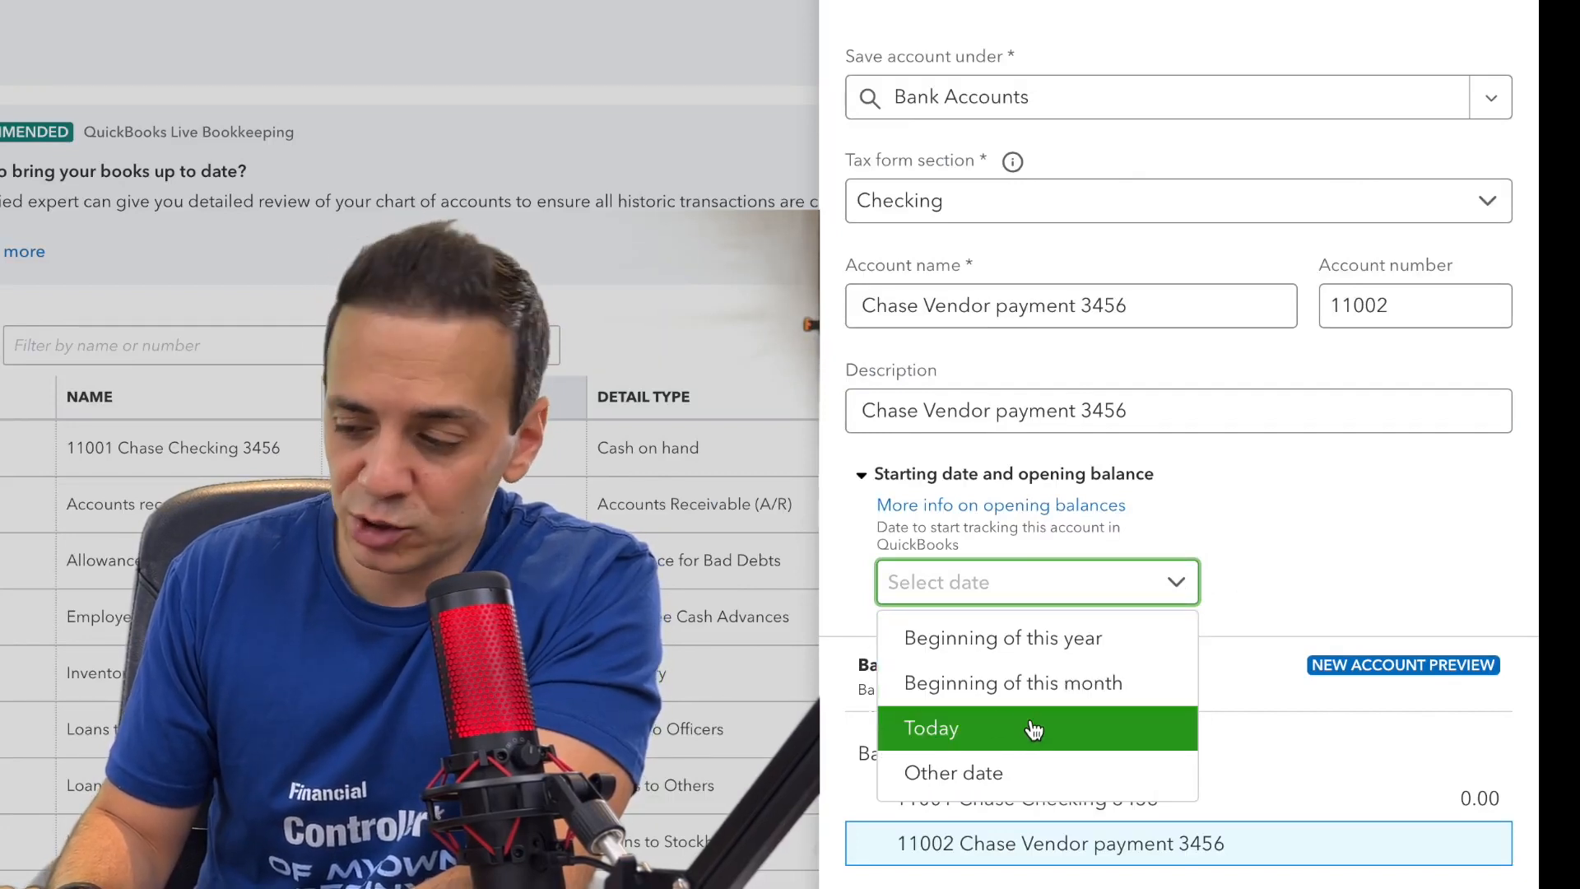
click(979, 774)
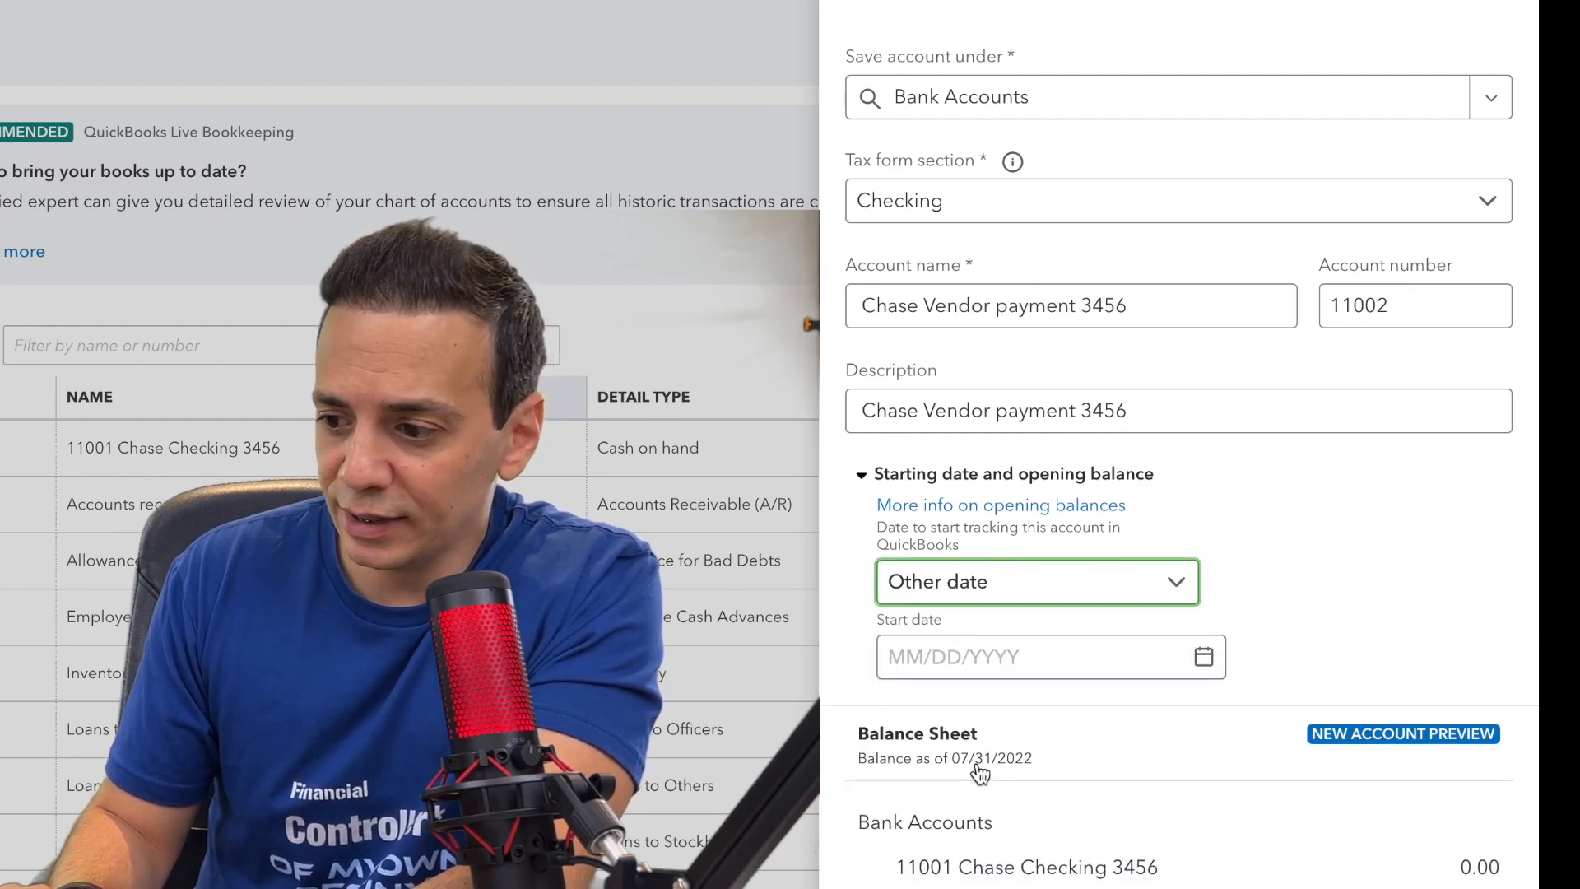
click(1205, 658)
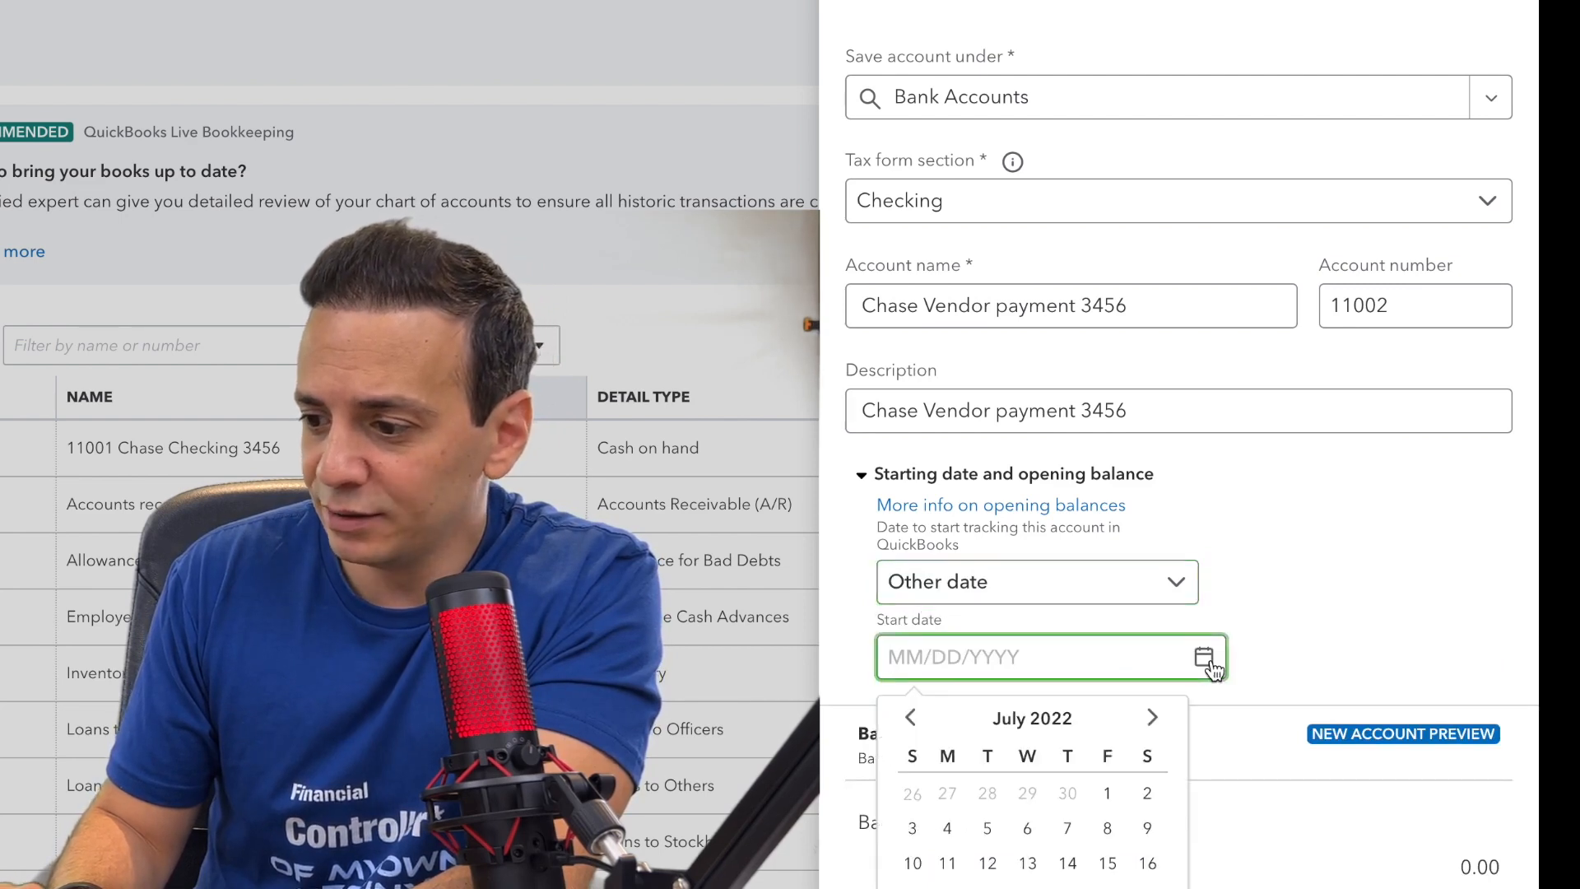
click(913, 719)
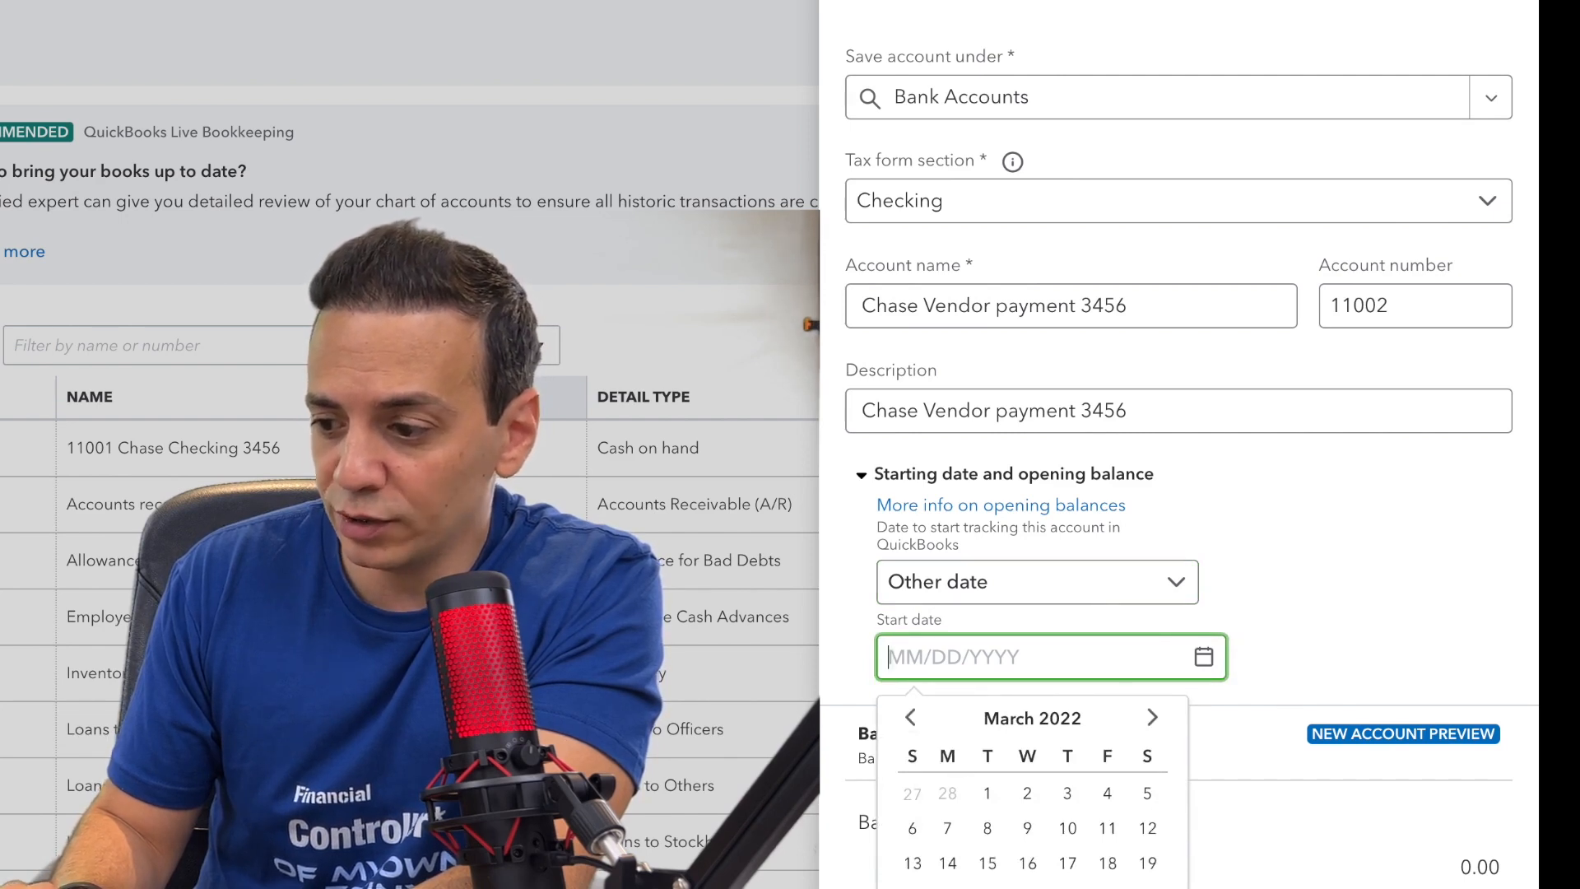
click(1067, 888)
Enter 100000 as the vendor payment account's opening balance at the end of day 03/30/2022.
click(1043, 731)
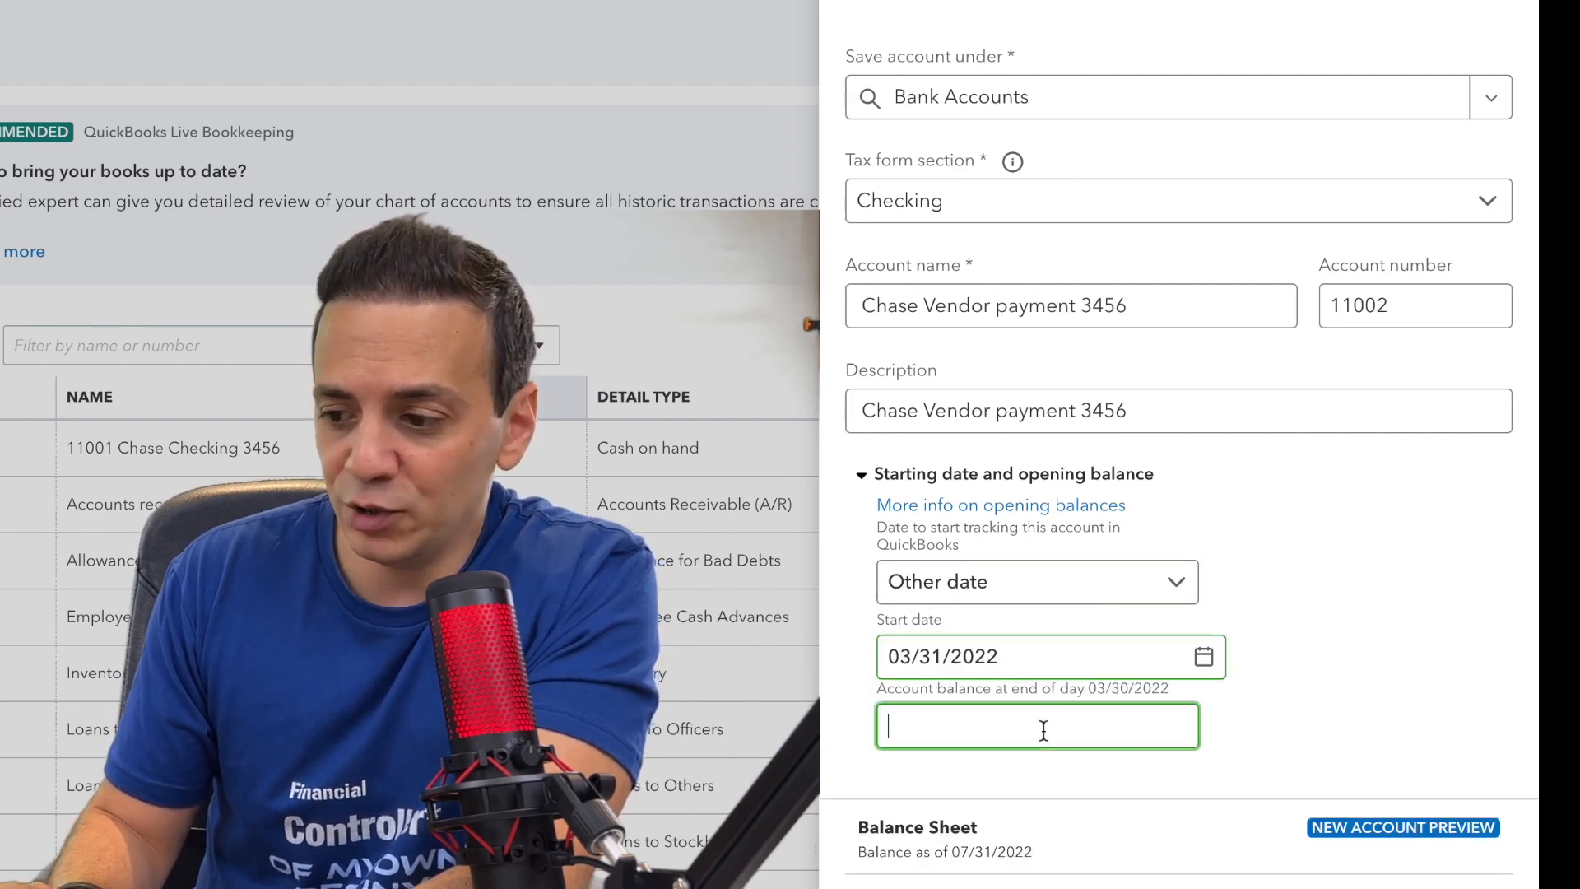
text(10)
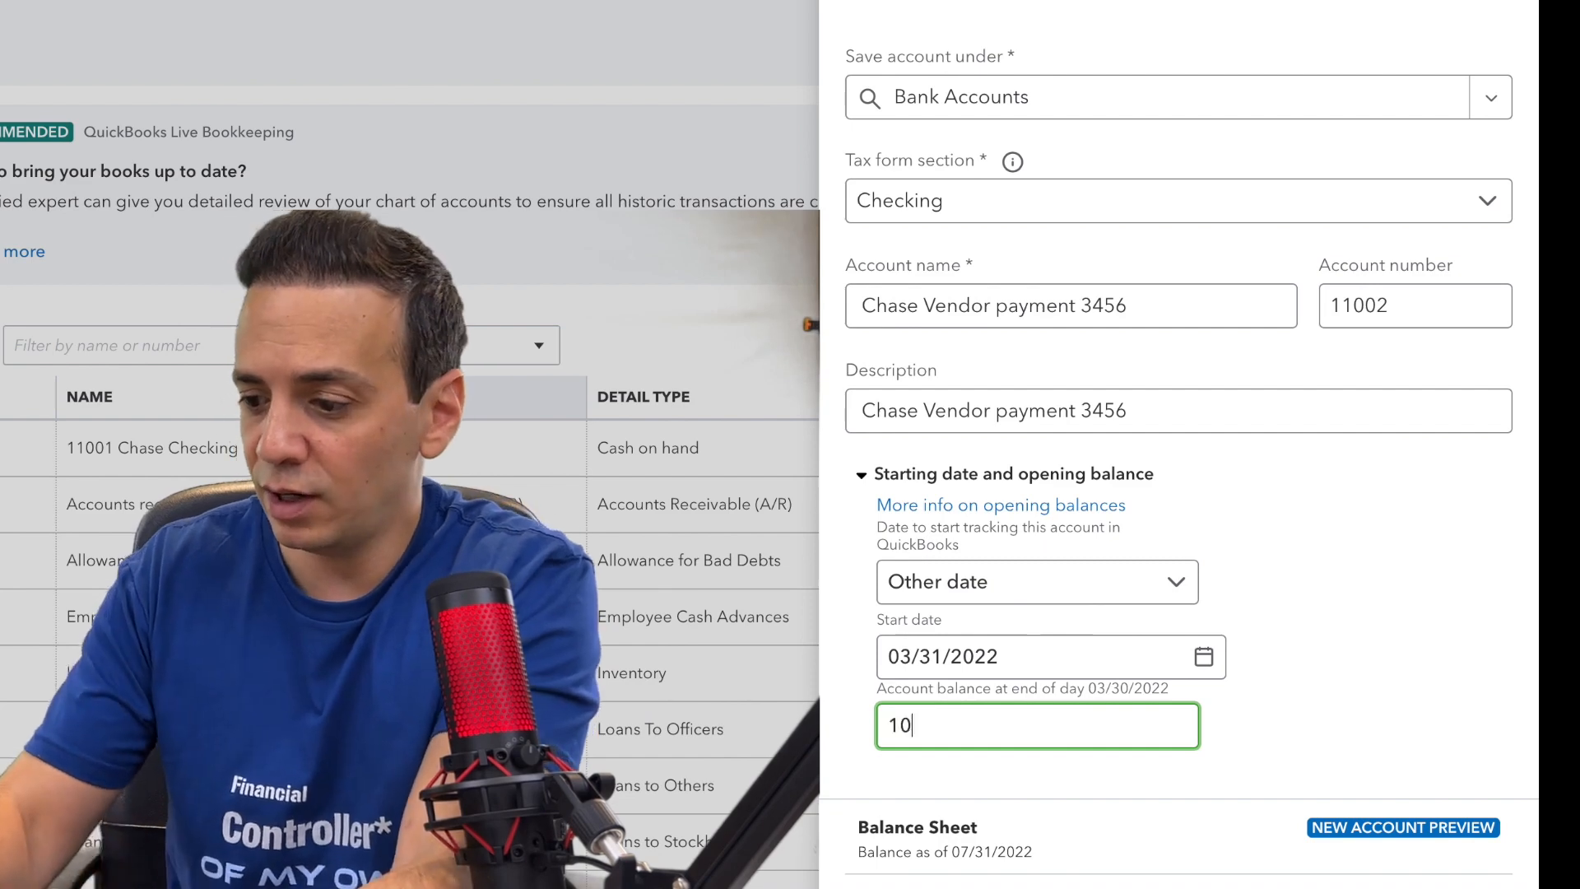
text(0000)
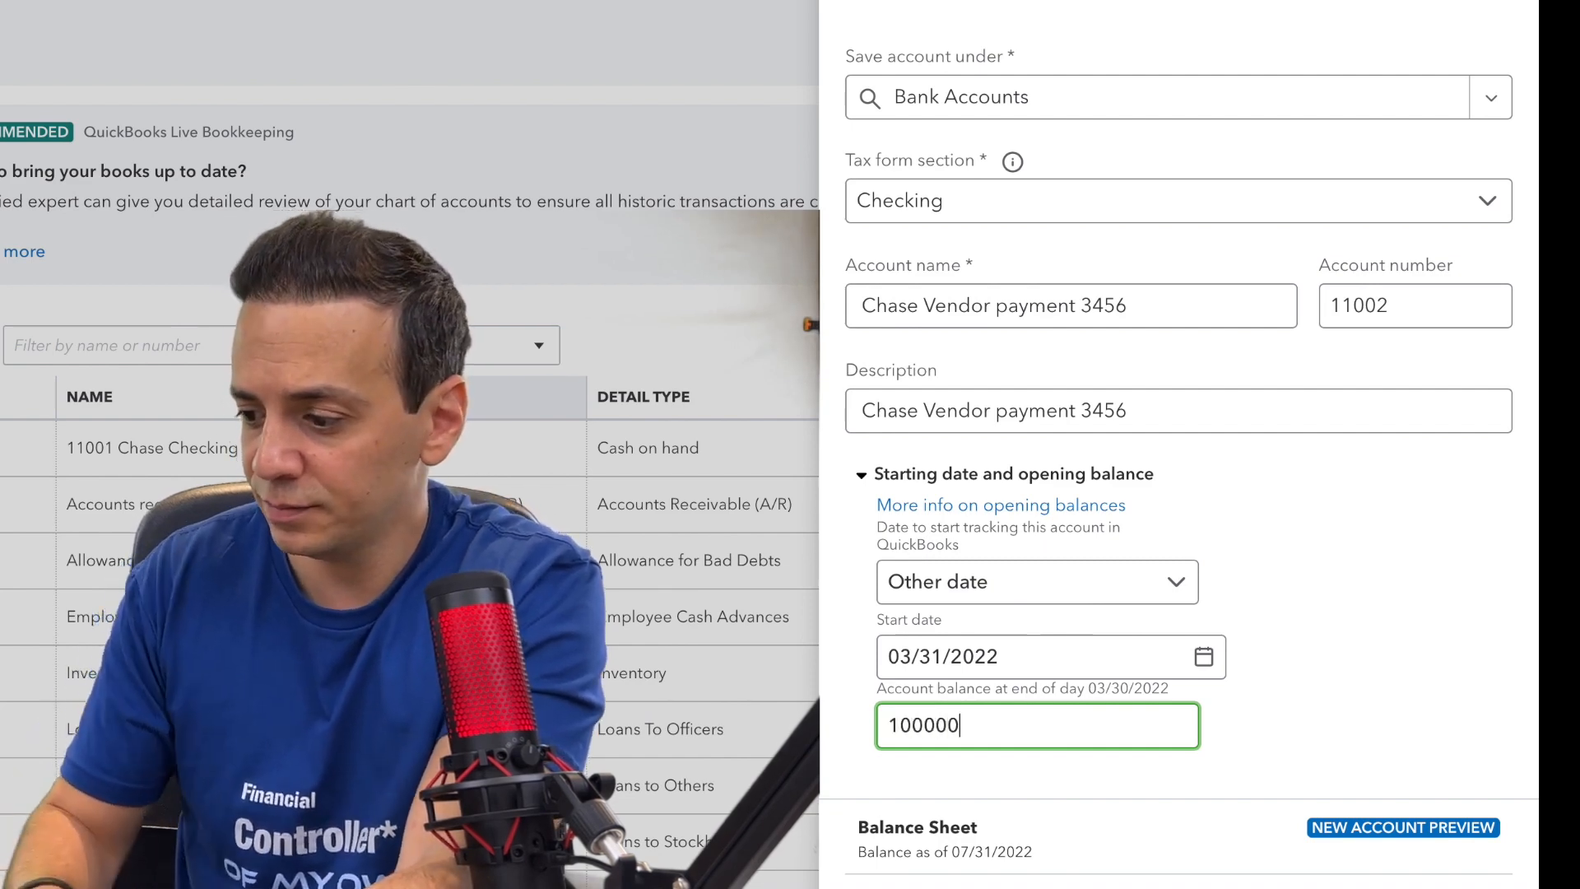
scroll(1430, 669, down, 2)
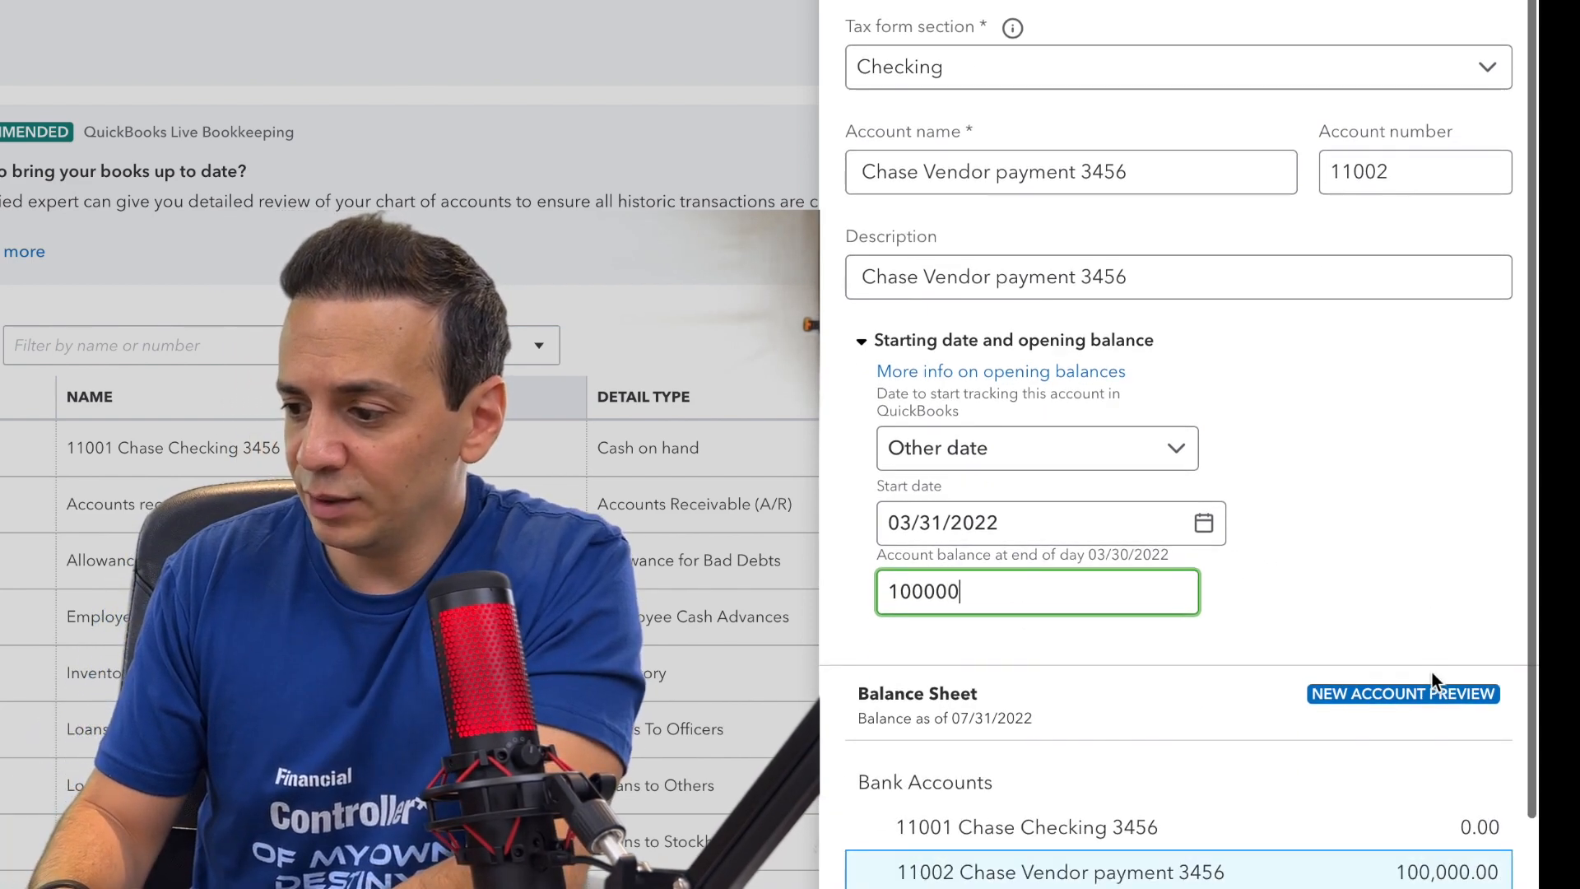
Save the new 11002 Chase Vendor payment account to the chart of accounts.
scroll(1432, 673, down, 2)
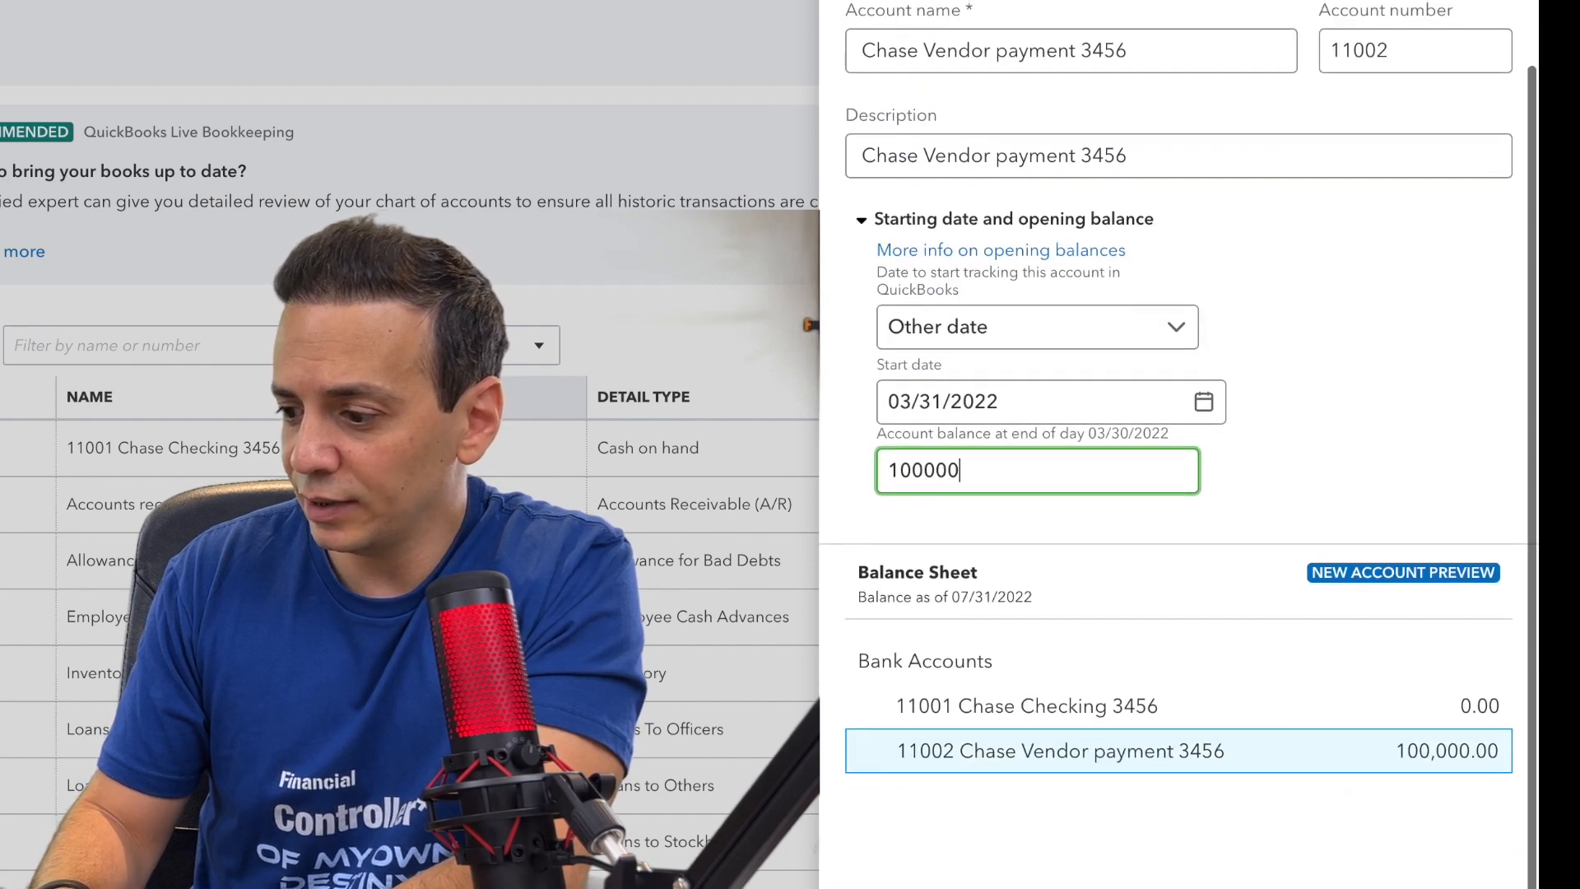
click(1444, 885)
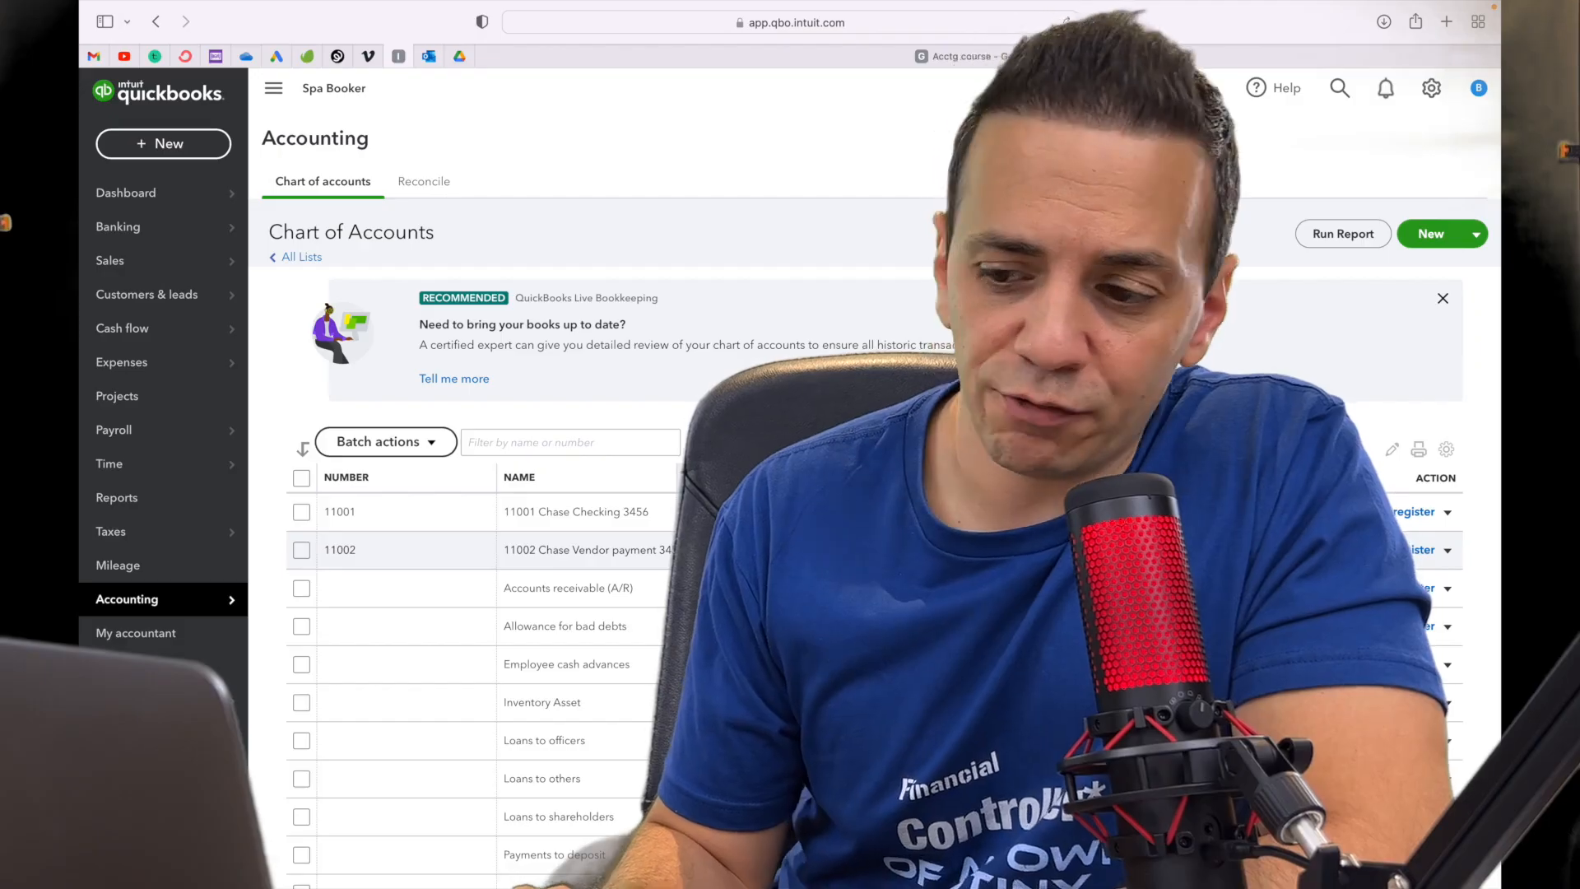
Make the unneeded Inventory Asset account inactive in the chart of accounts.
scroll(576, 535, down, 5)
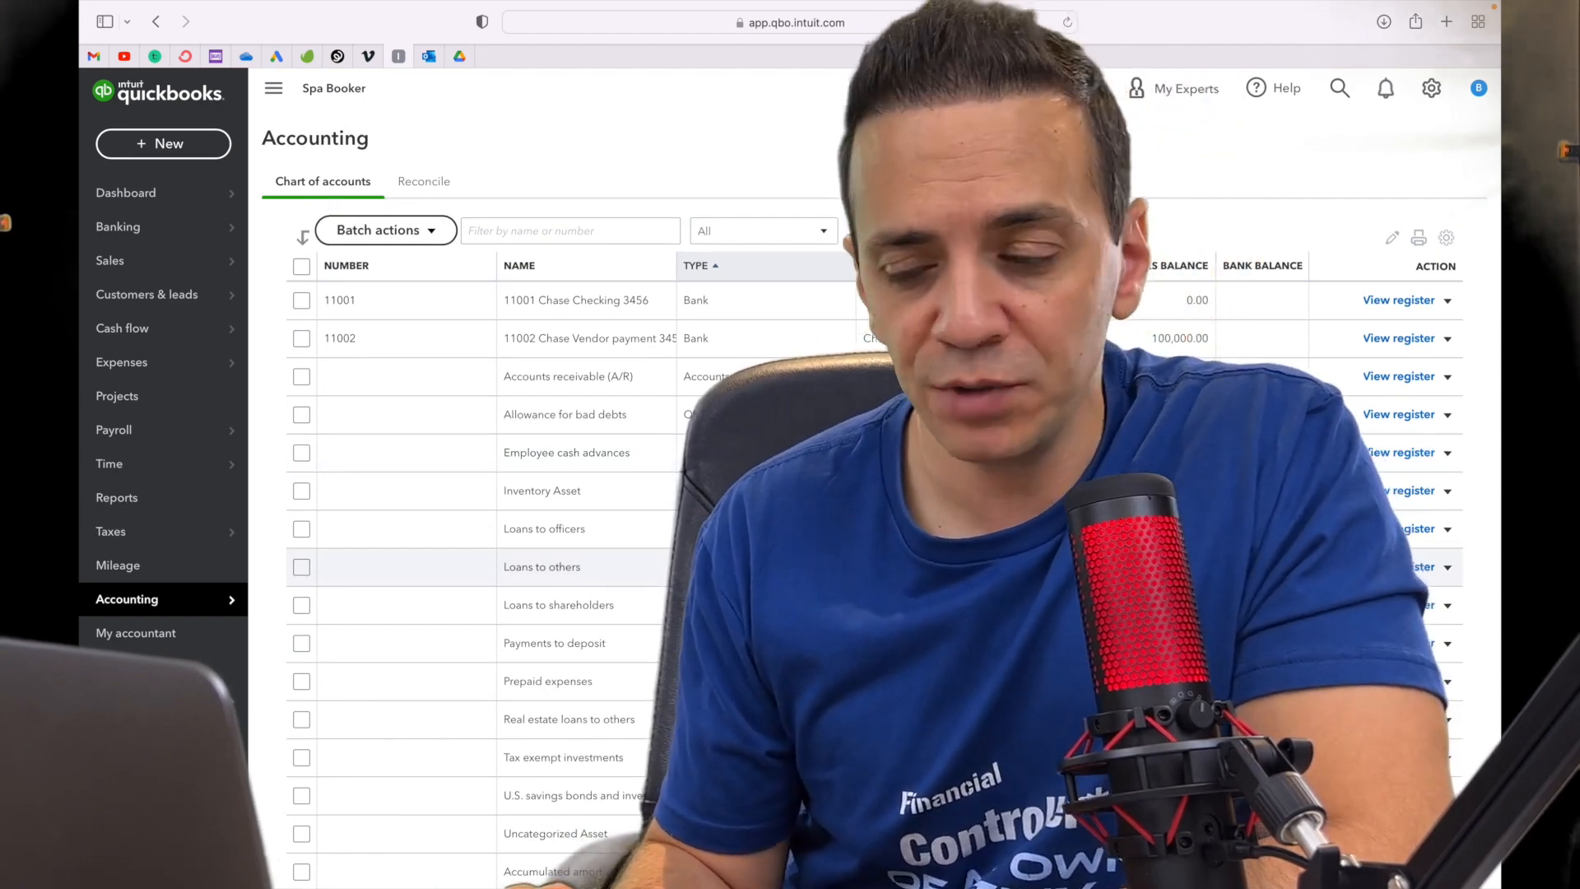
scroll(629, 453, up, 2)
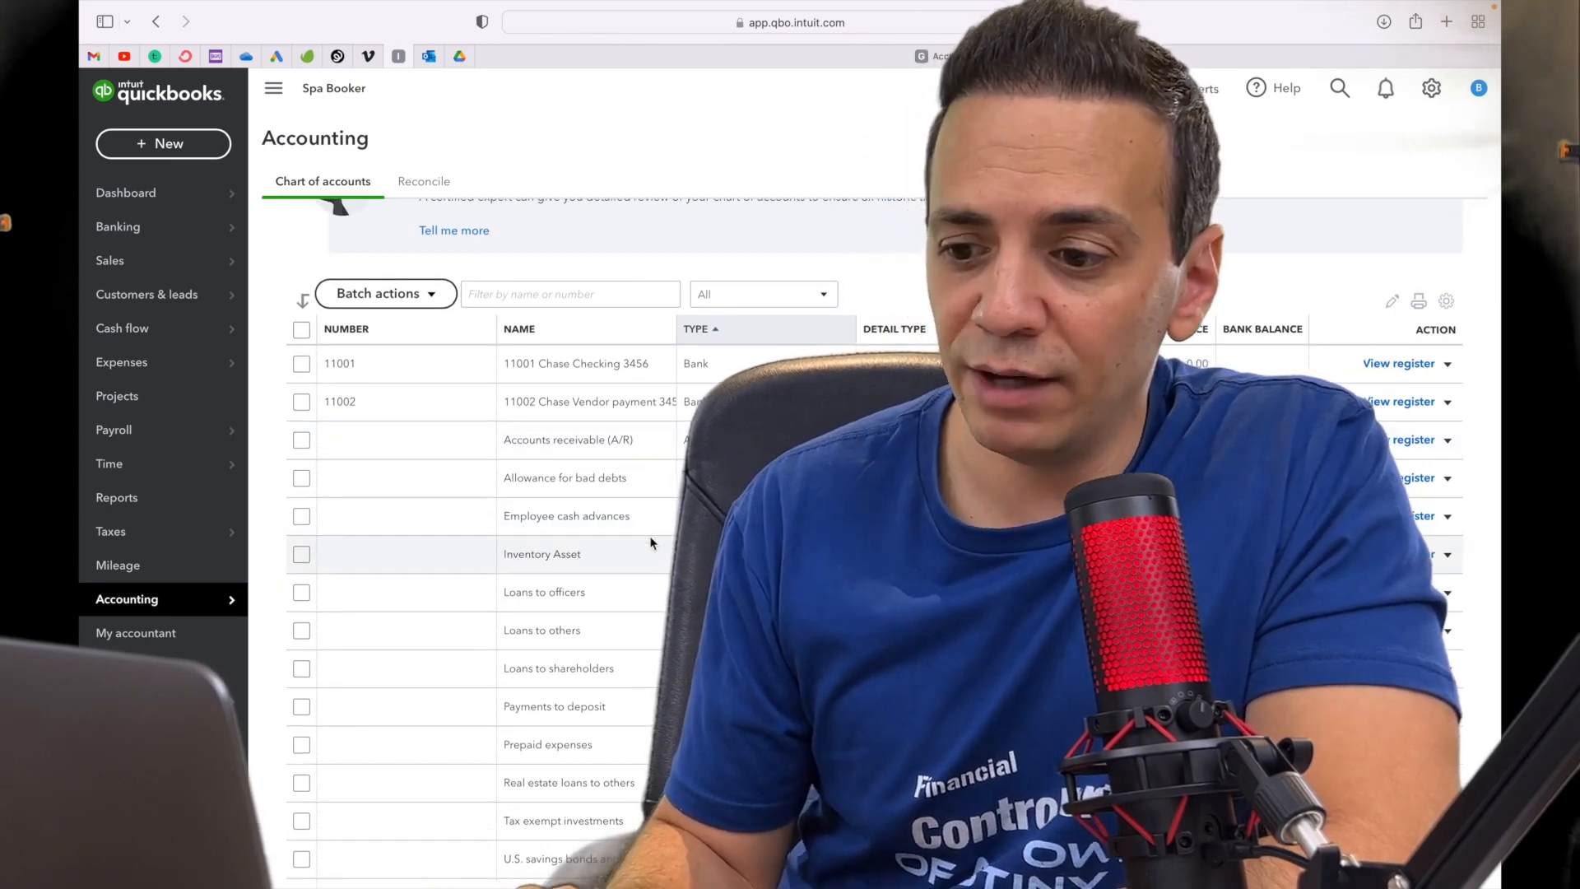
scroll(631, 485, down, 3)
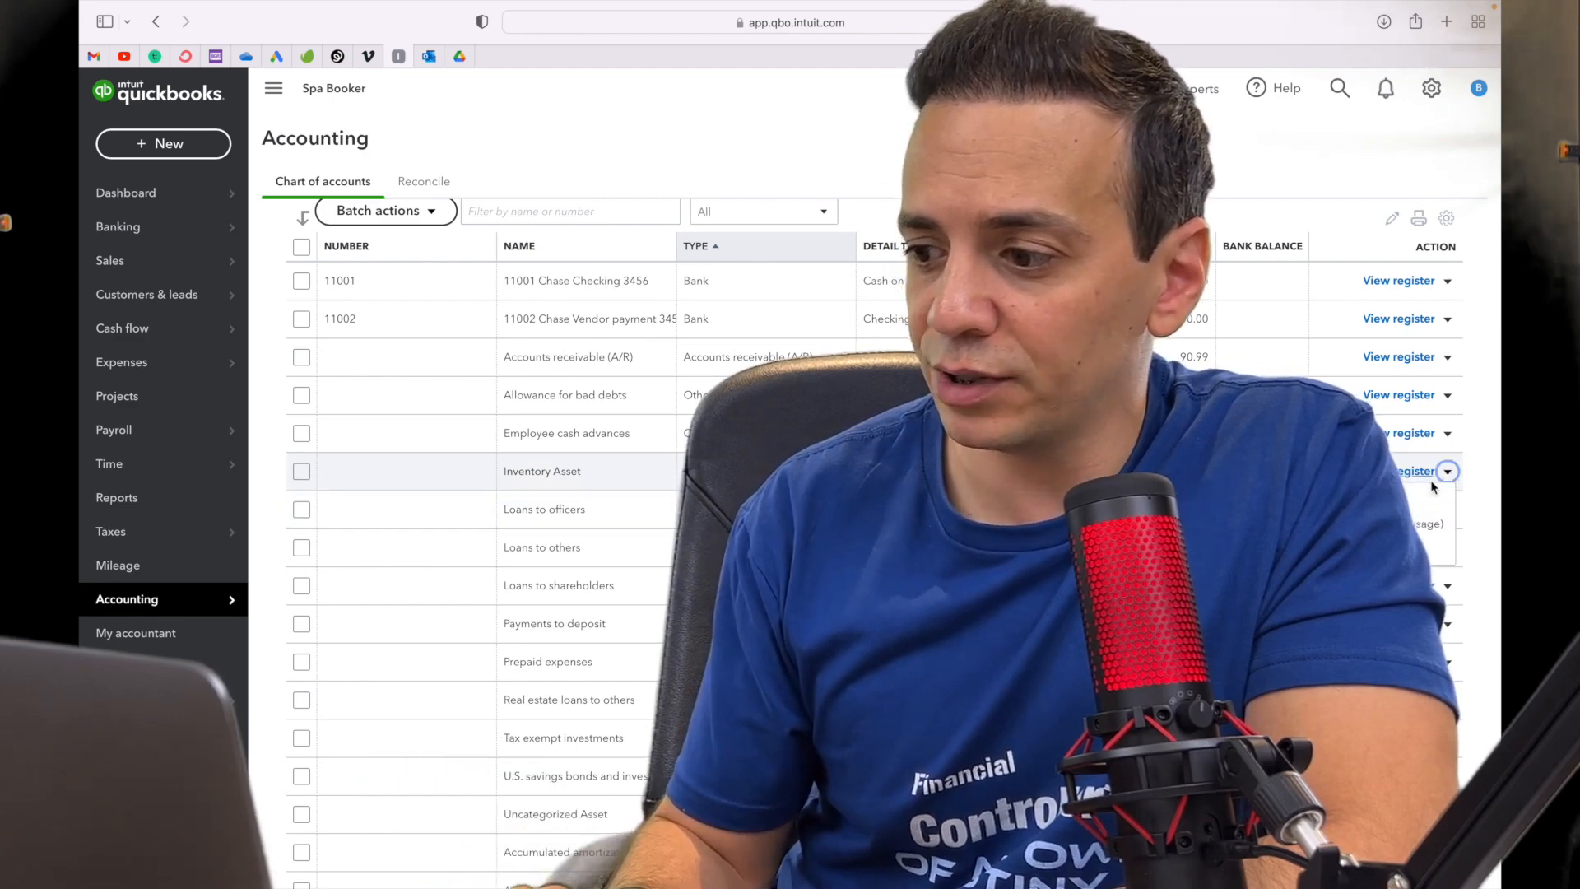
click(1427, 518)
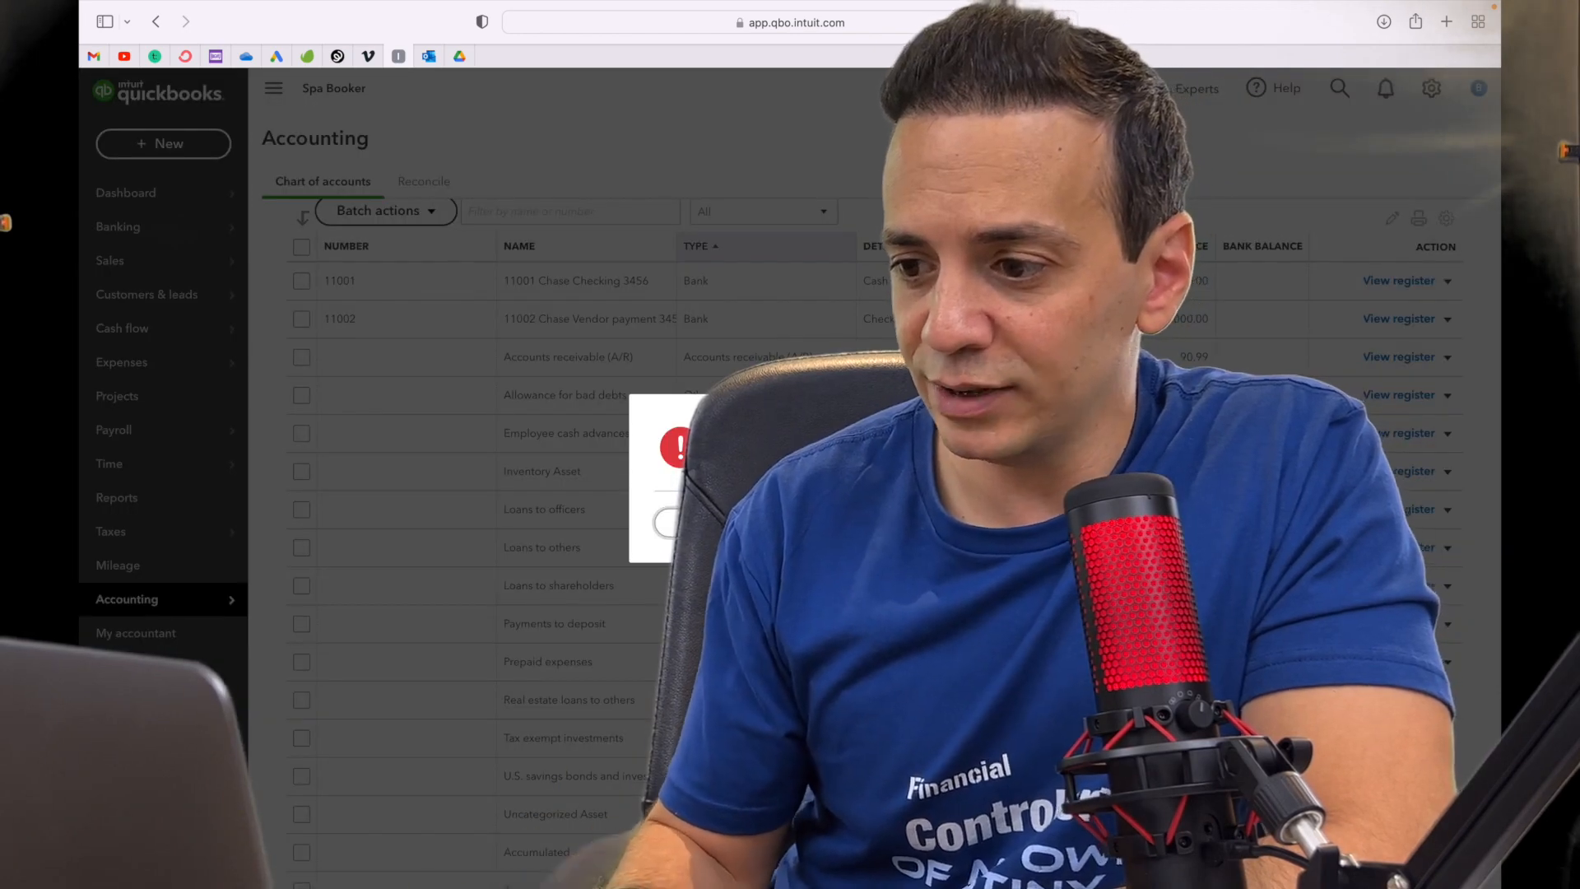
click(902, 522)
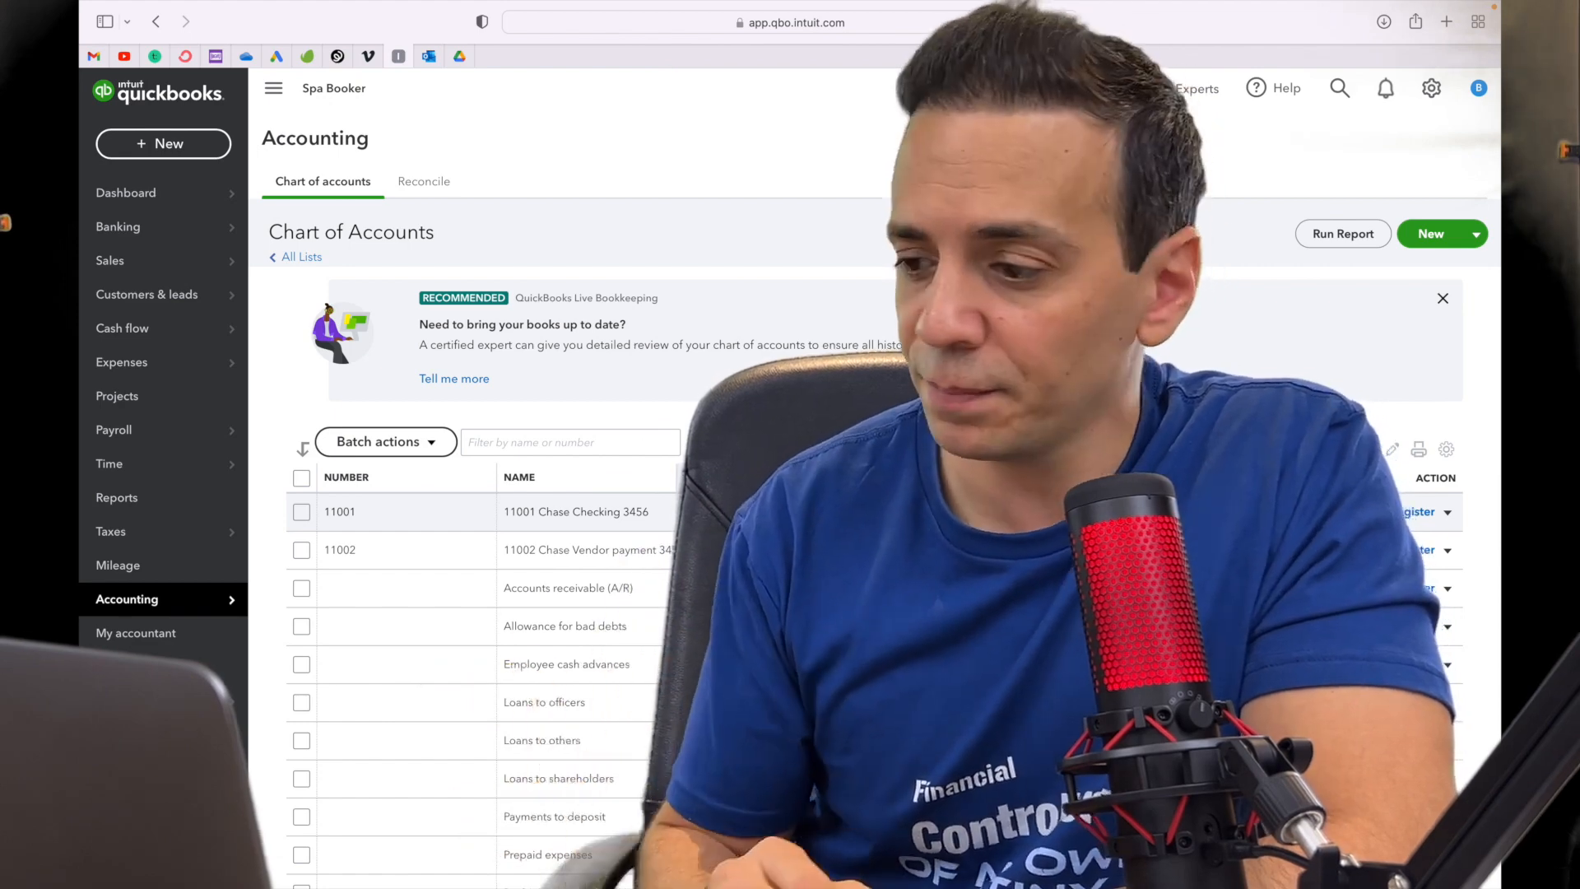
Switch to the Google Slides account plan to check the accounts planned after the Chase bank accounts.
scroll(372, 588, down, 3)
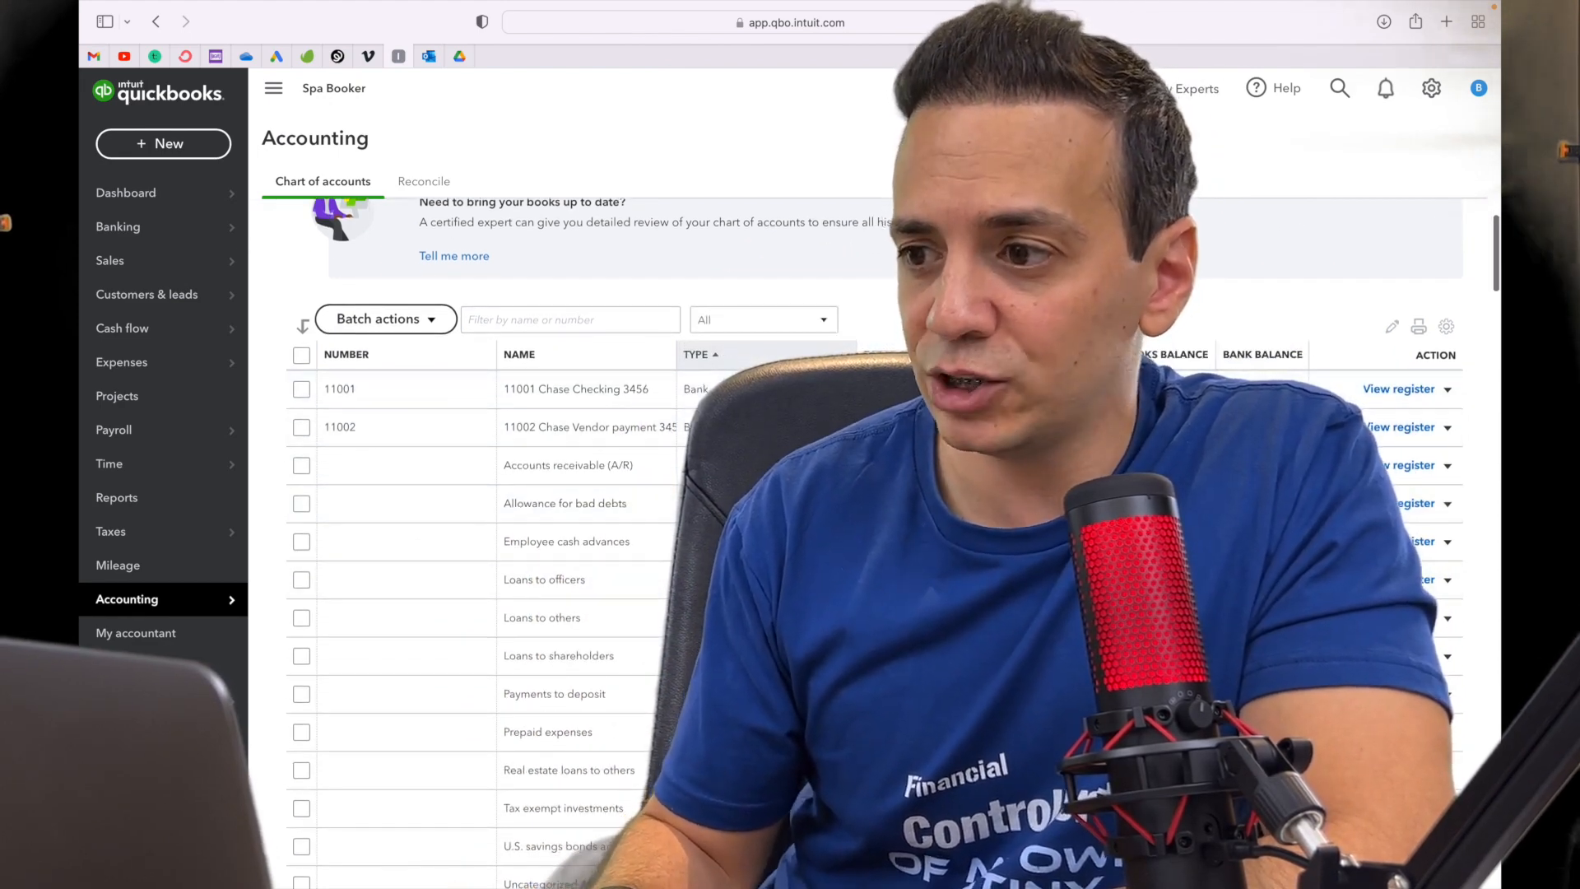
click(987, 56)
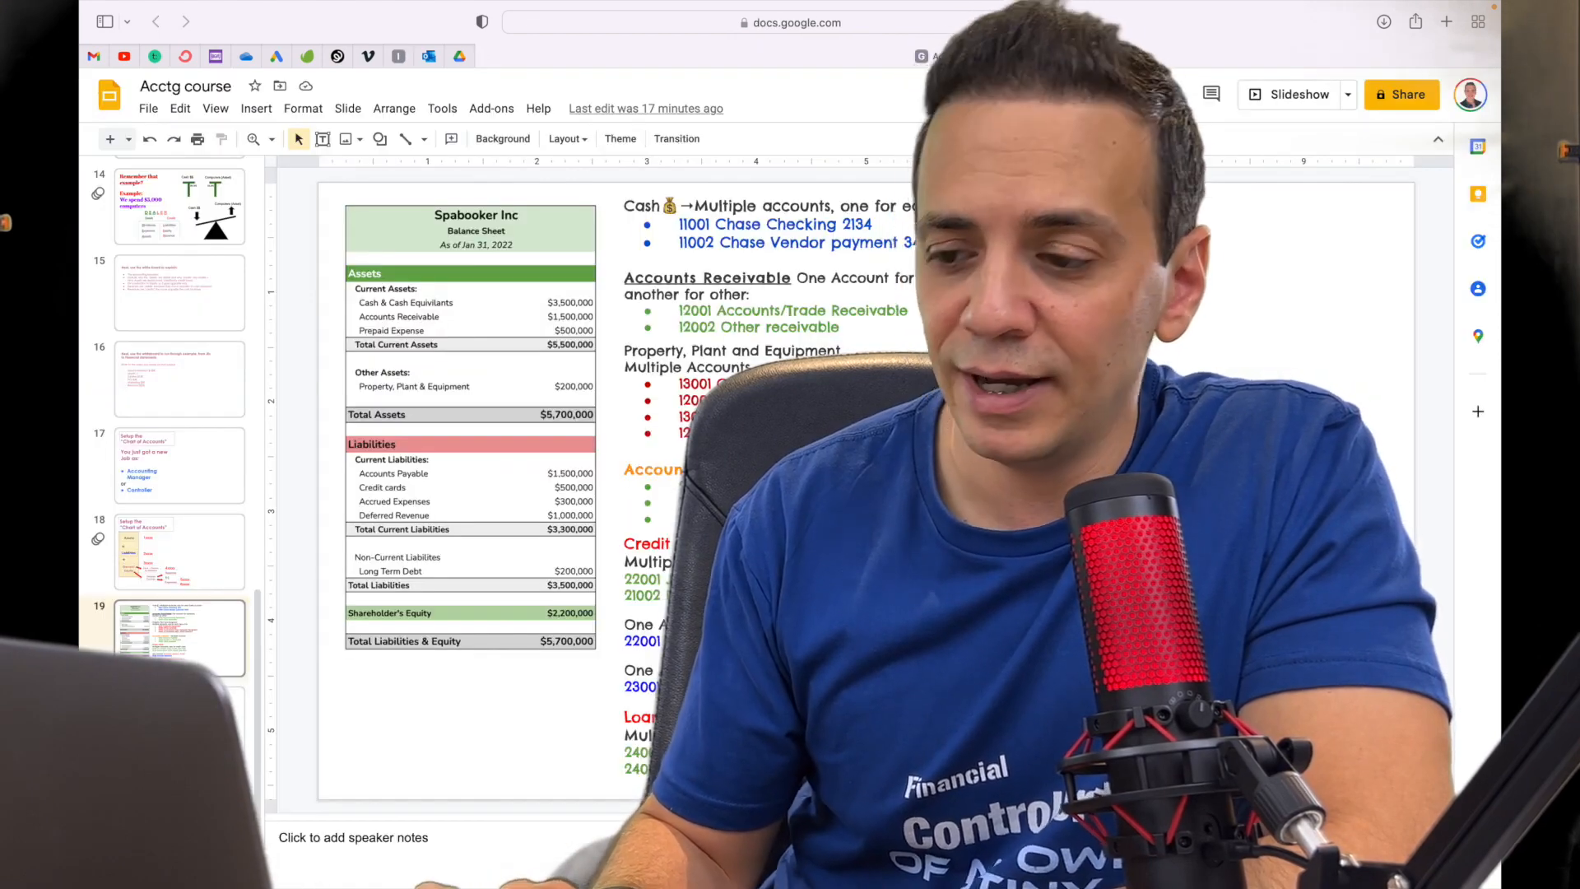